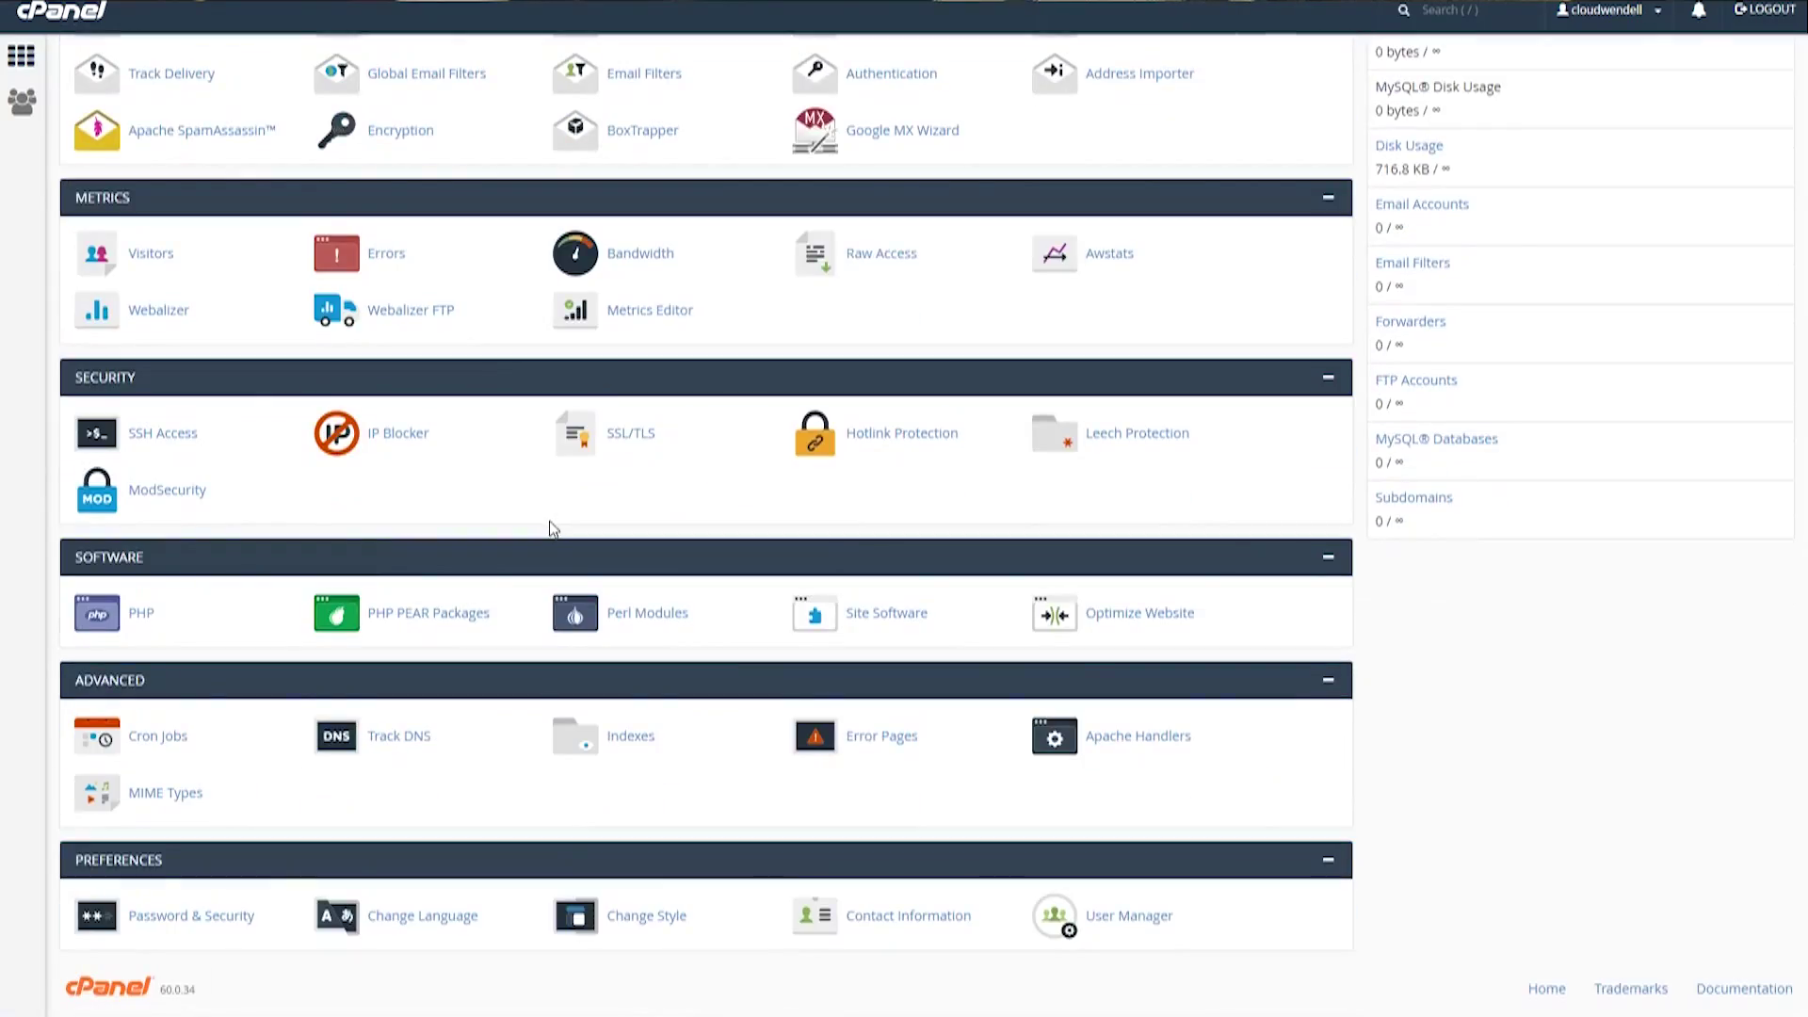
- Scroll up and down through the cPanel home page sections to review the account's tools
scroll(552, 527, up, 7)
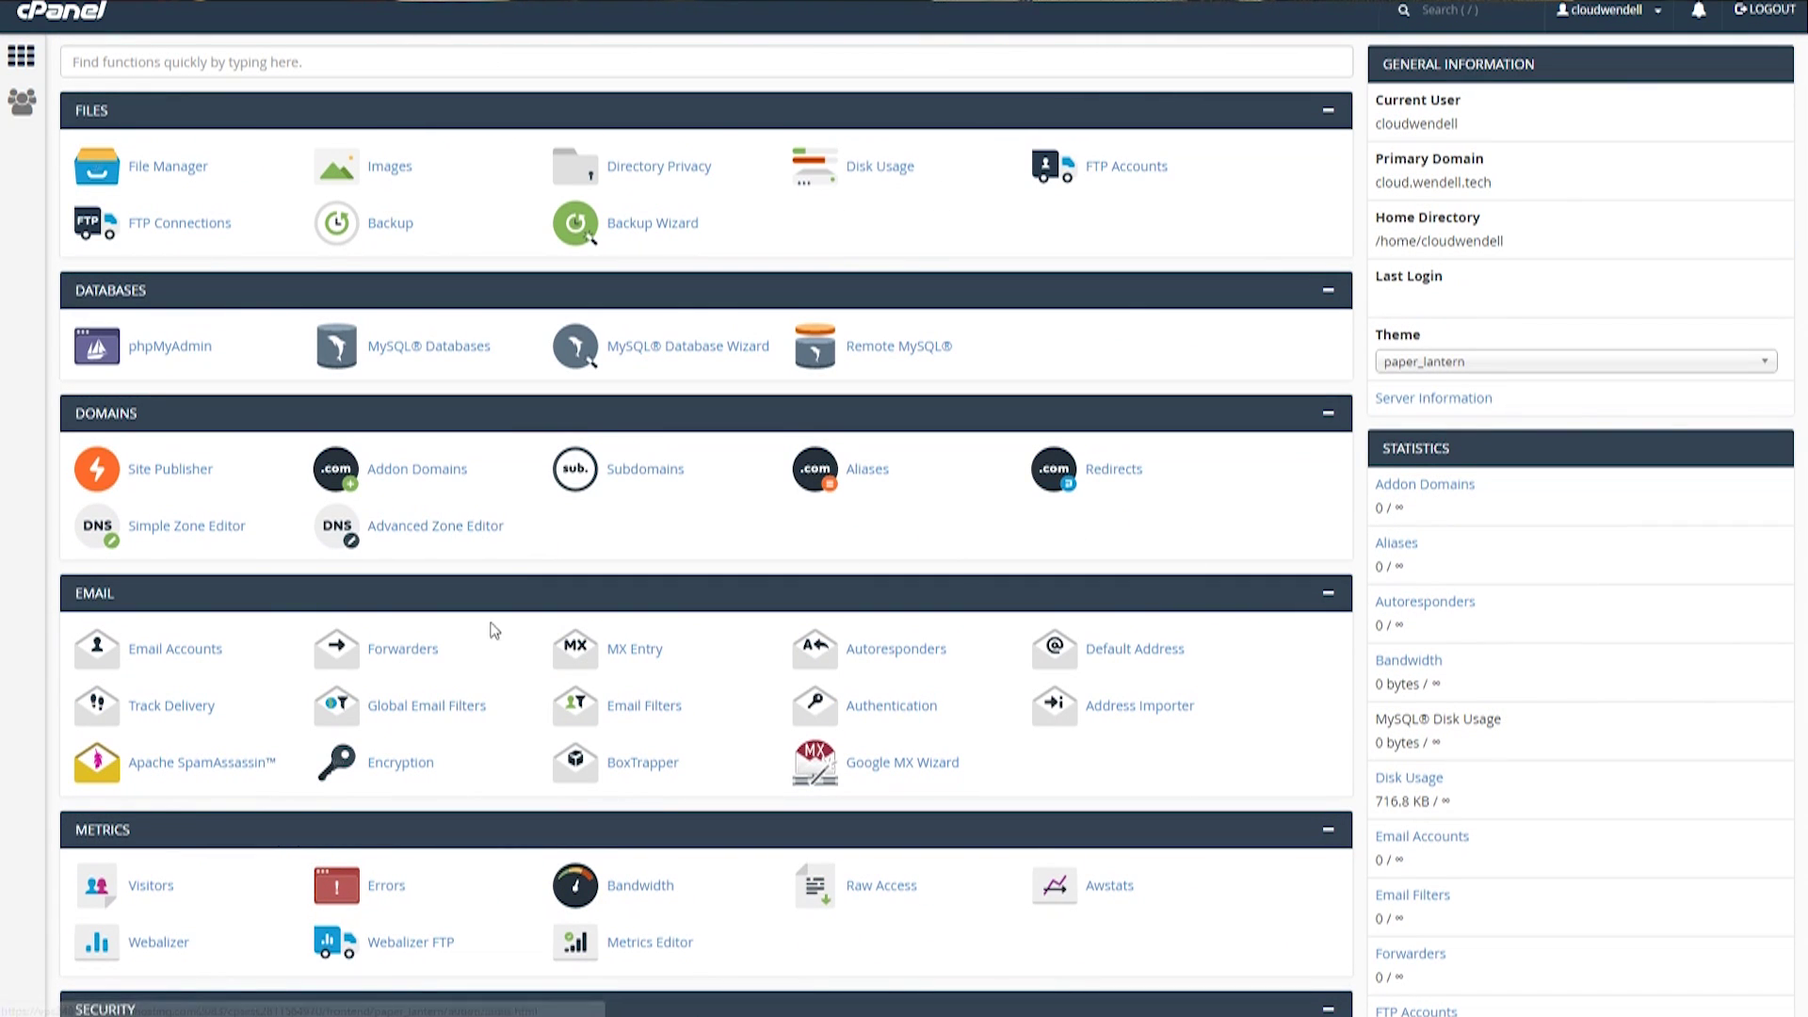
scroll(776, 469, down, 7)
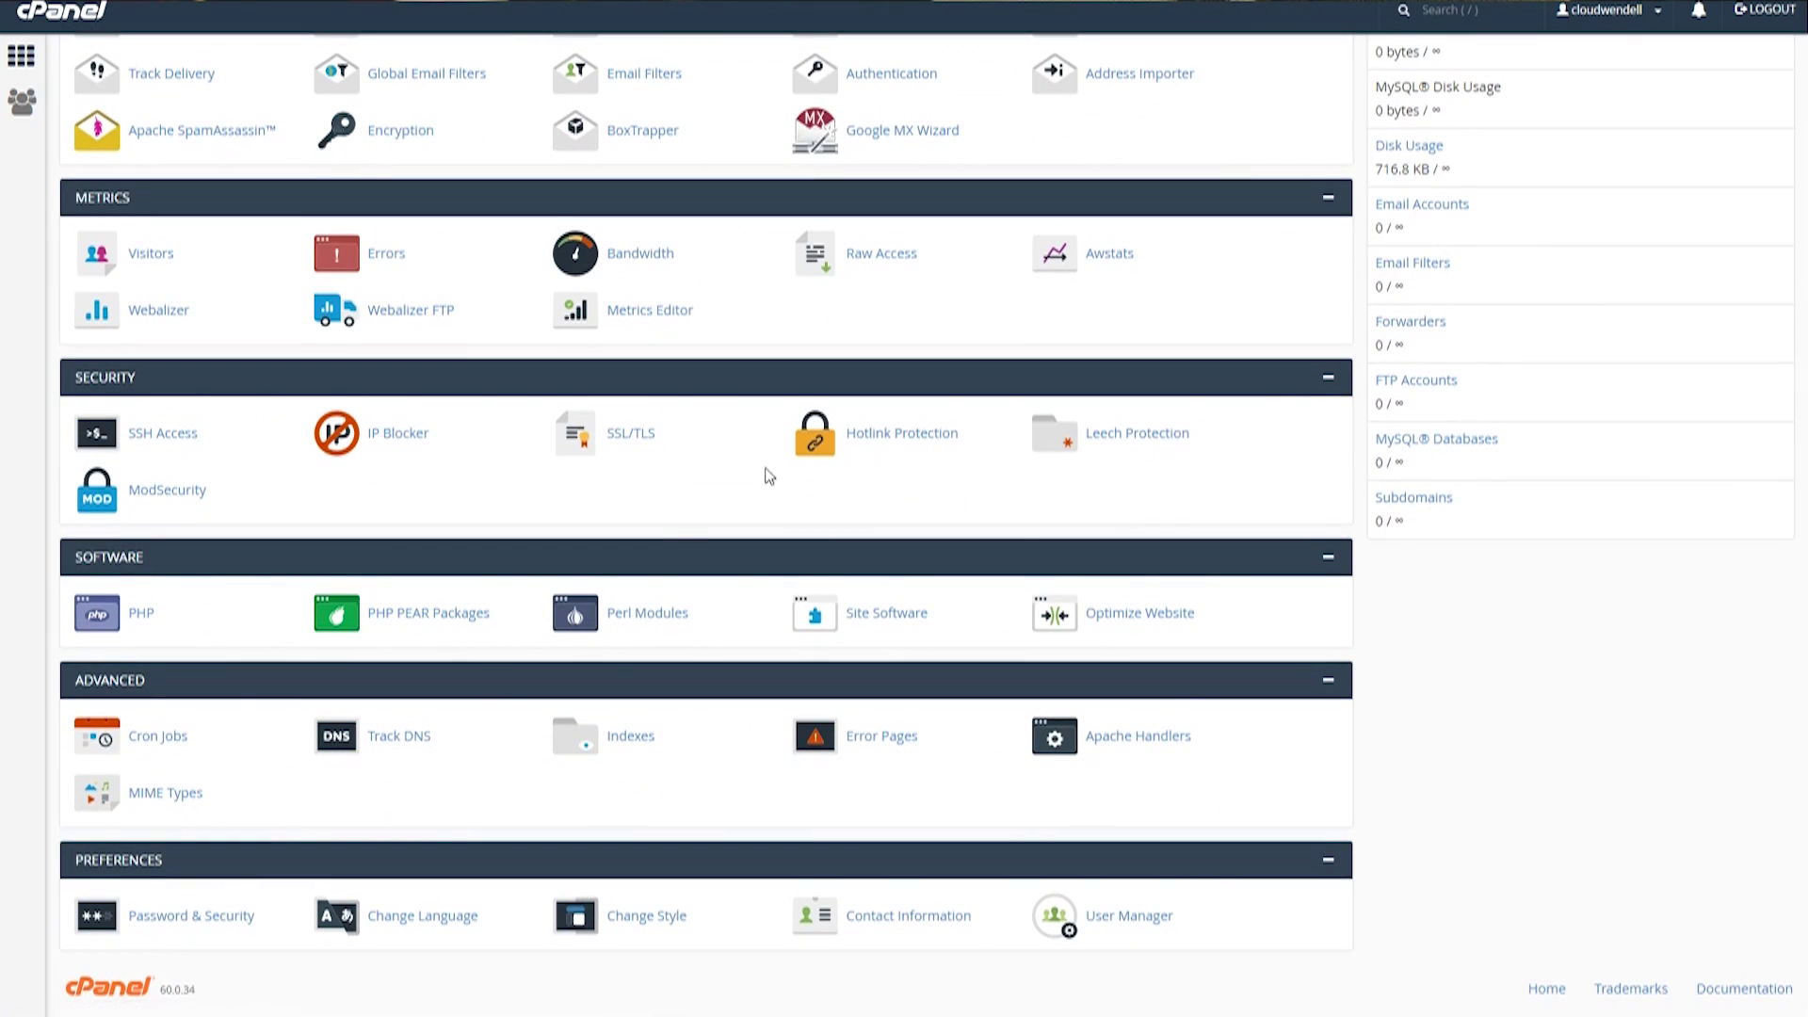
scroll(563, 794, up, 7)
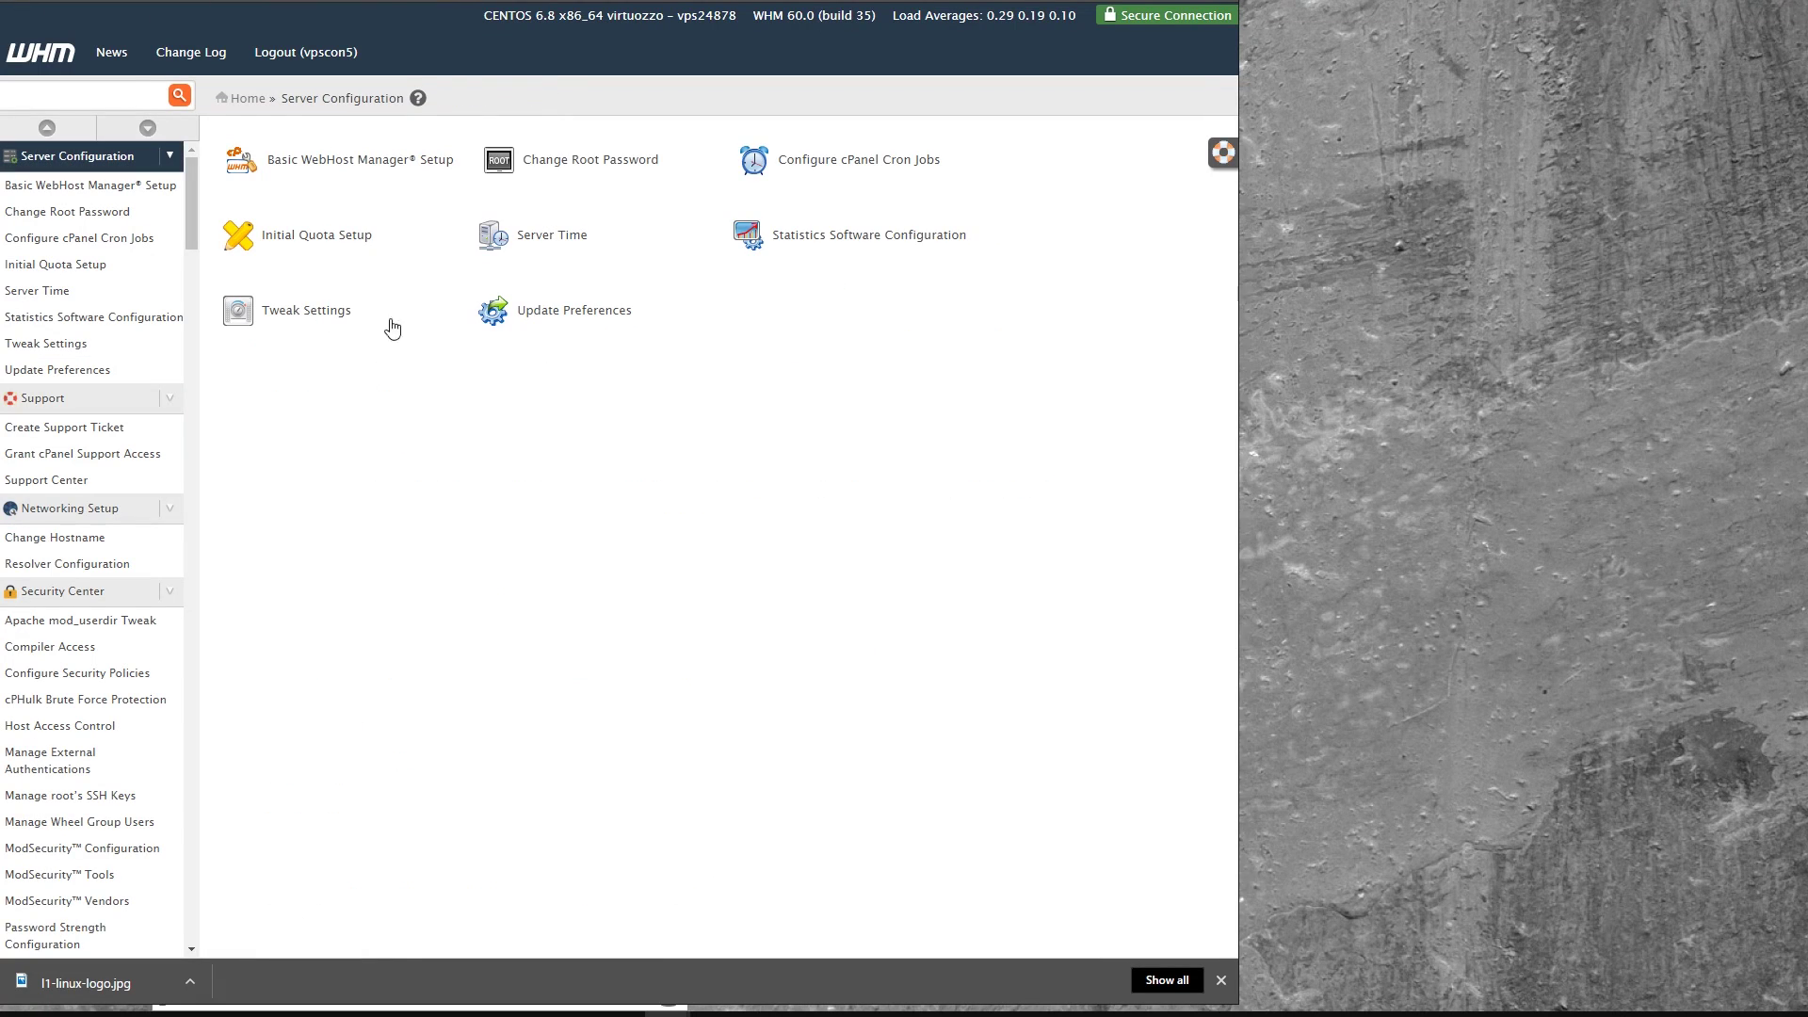
- Open Update Preferences and review the release tier, daily update and staging directory settings
click(543, 320)
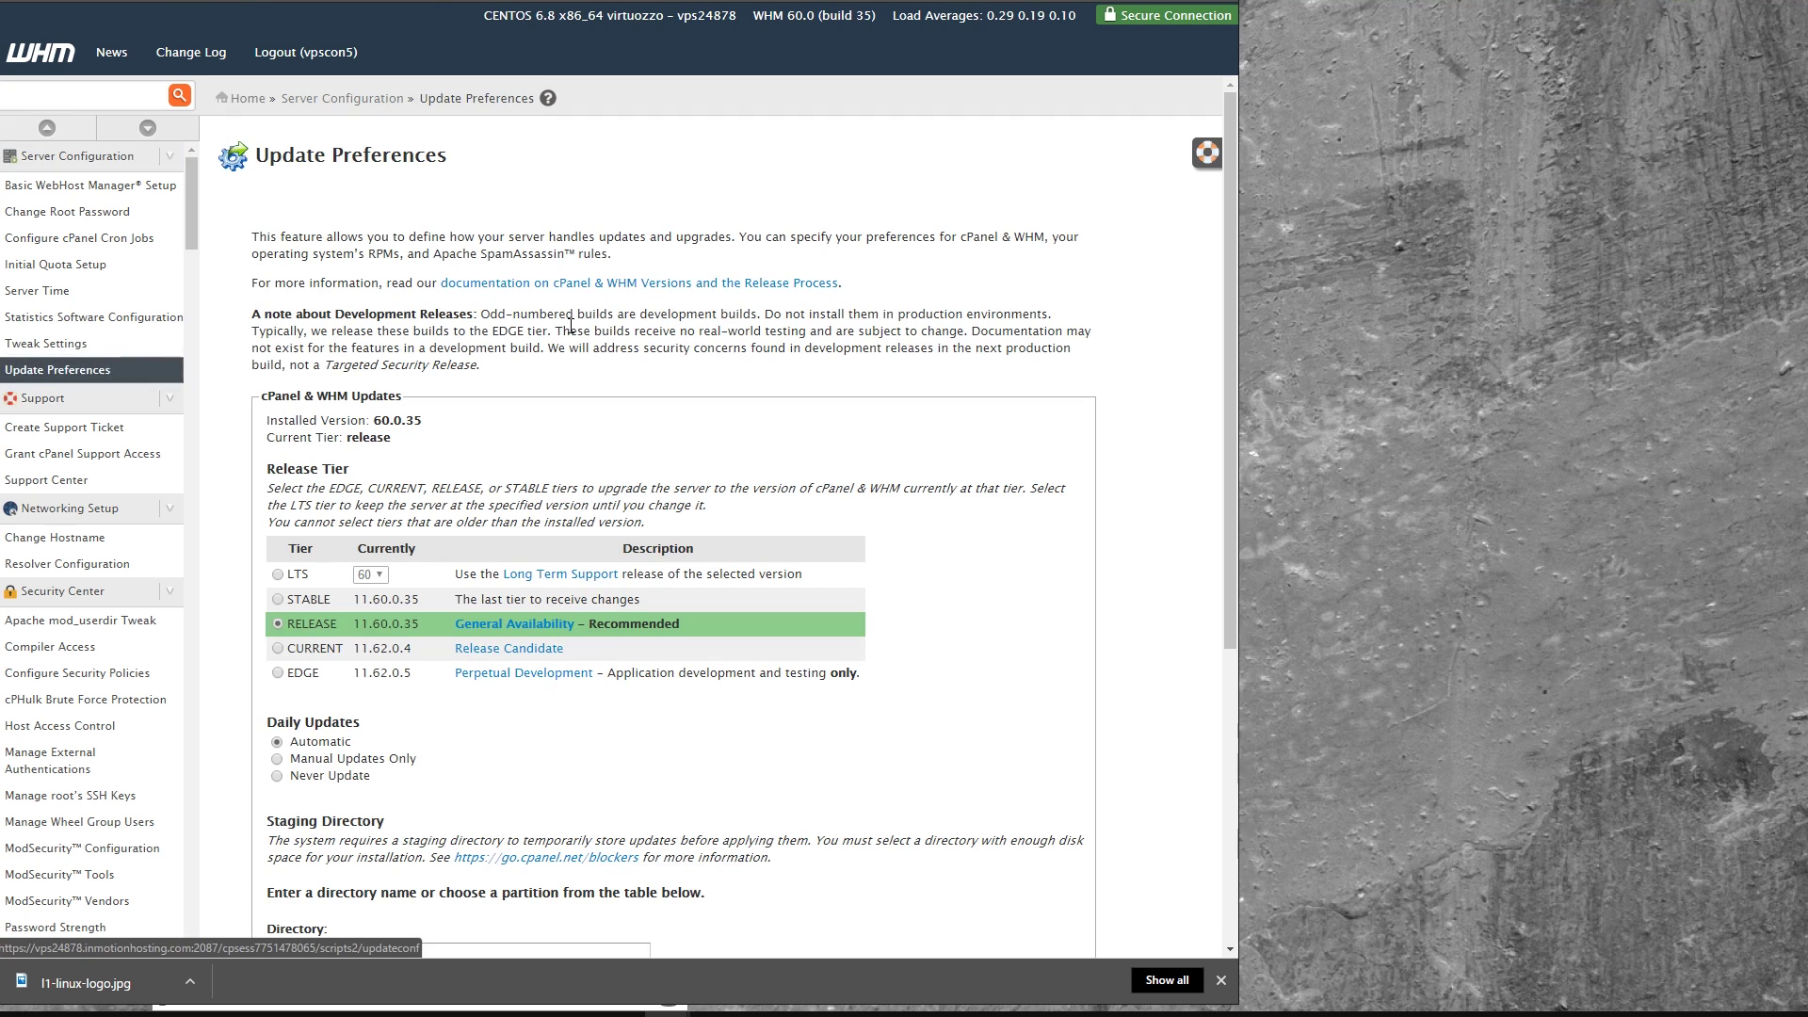
scroll(554, 391, down, 2)
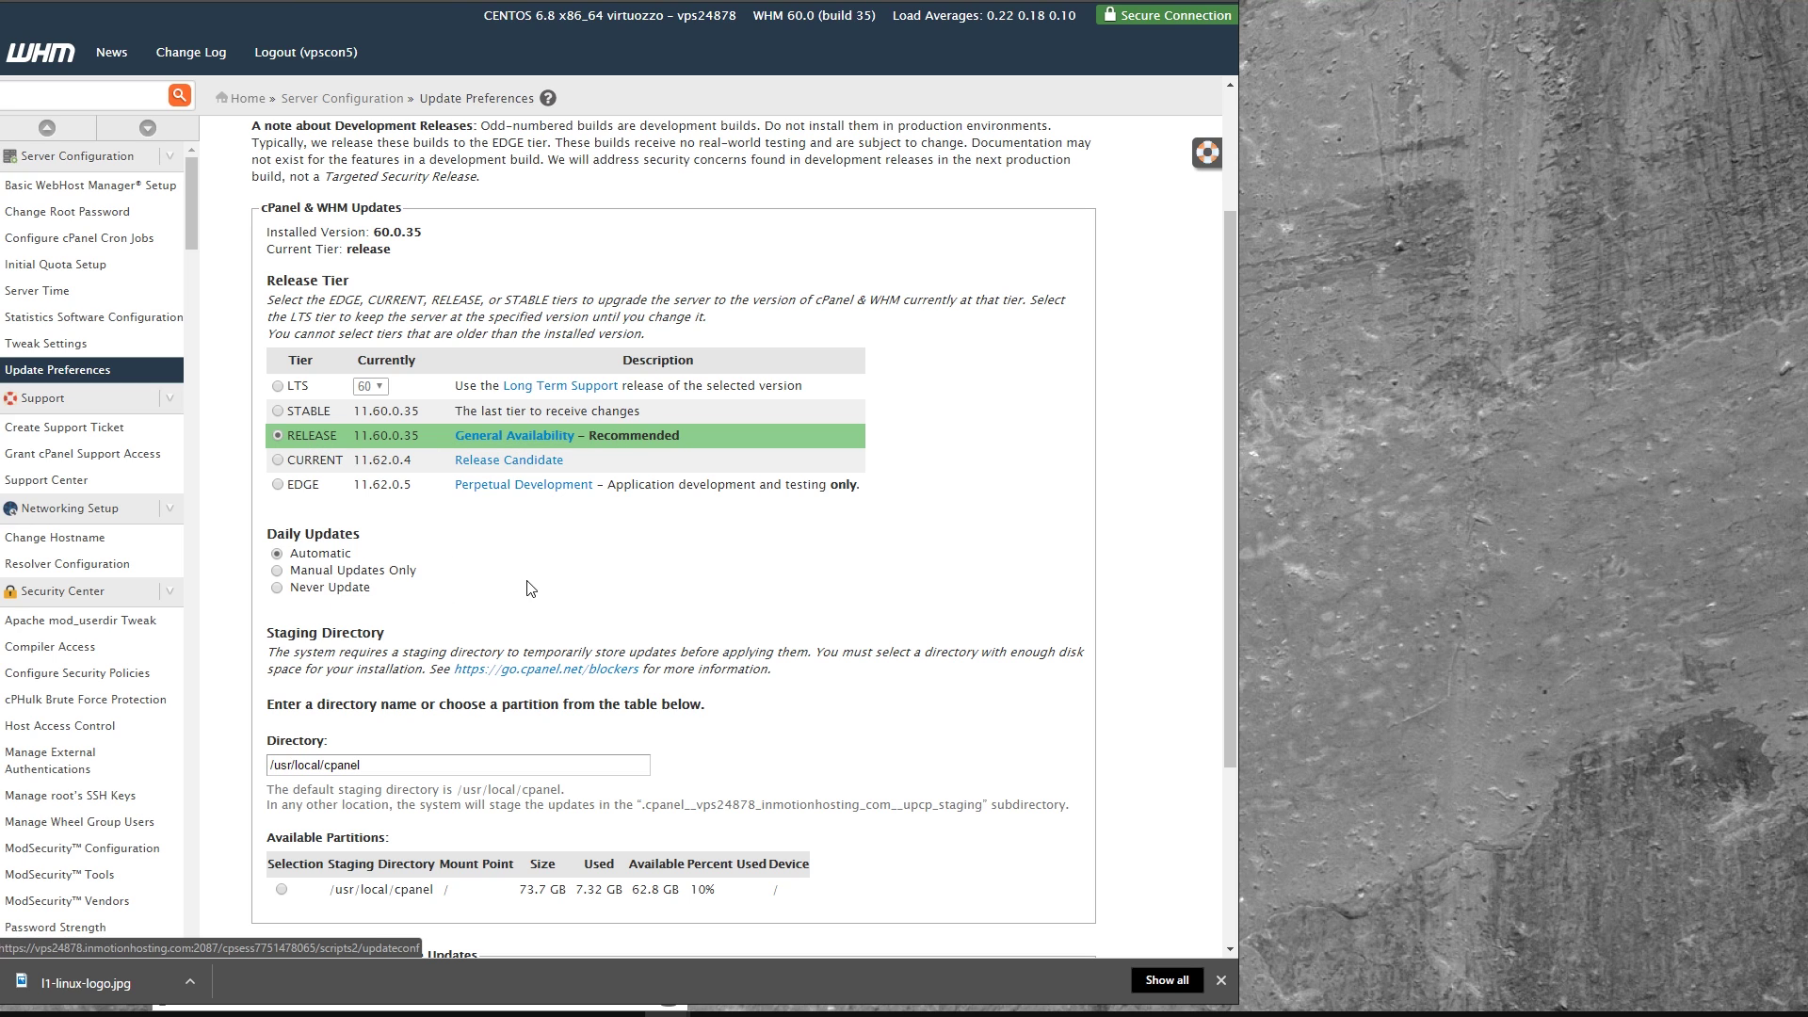
scroll(530, 588, down, 2)
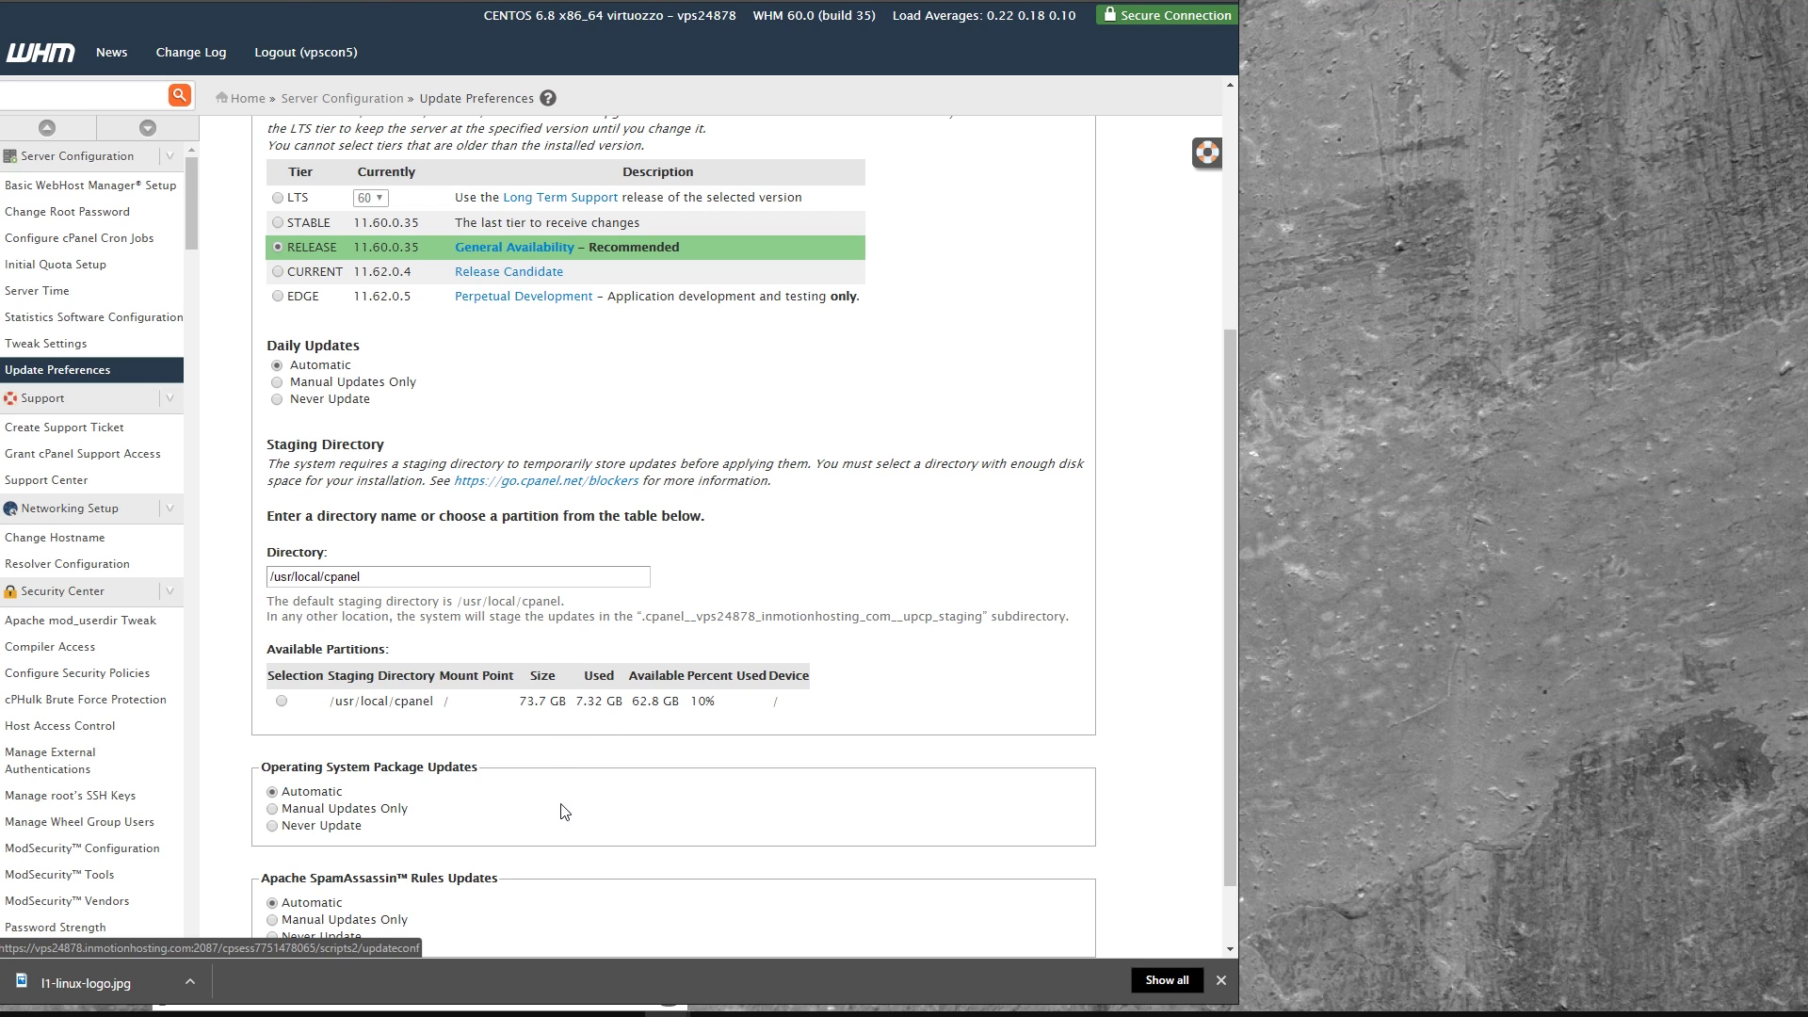
scroll(561, 801, down, 1)
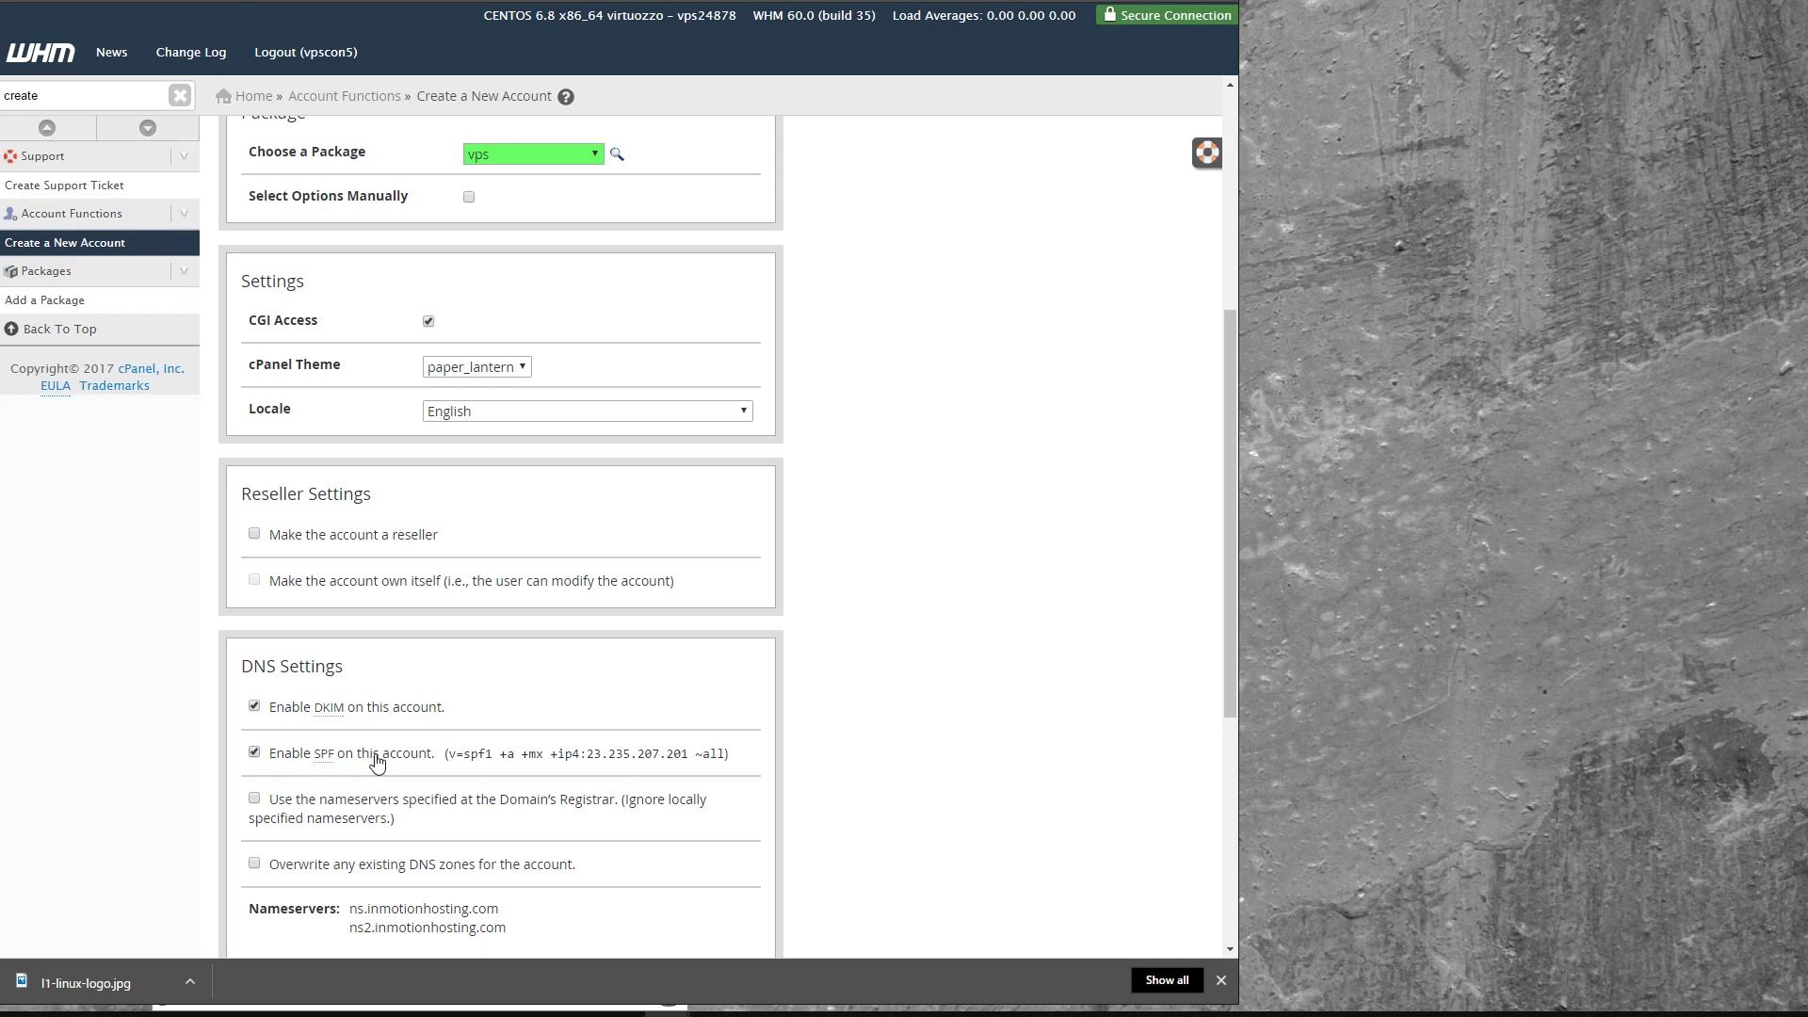
- Select the SPF value v=spf1 +a +mx +ip4:23.235.207.201 ~all beside Enable SPF, then clear the partial selection
drag(729, 753, 605, 756)
click(450, 750)
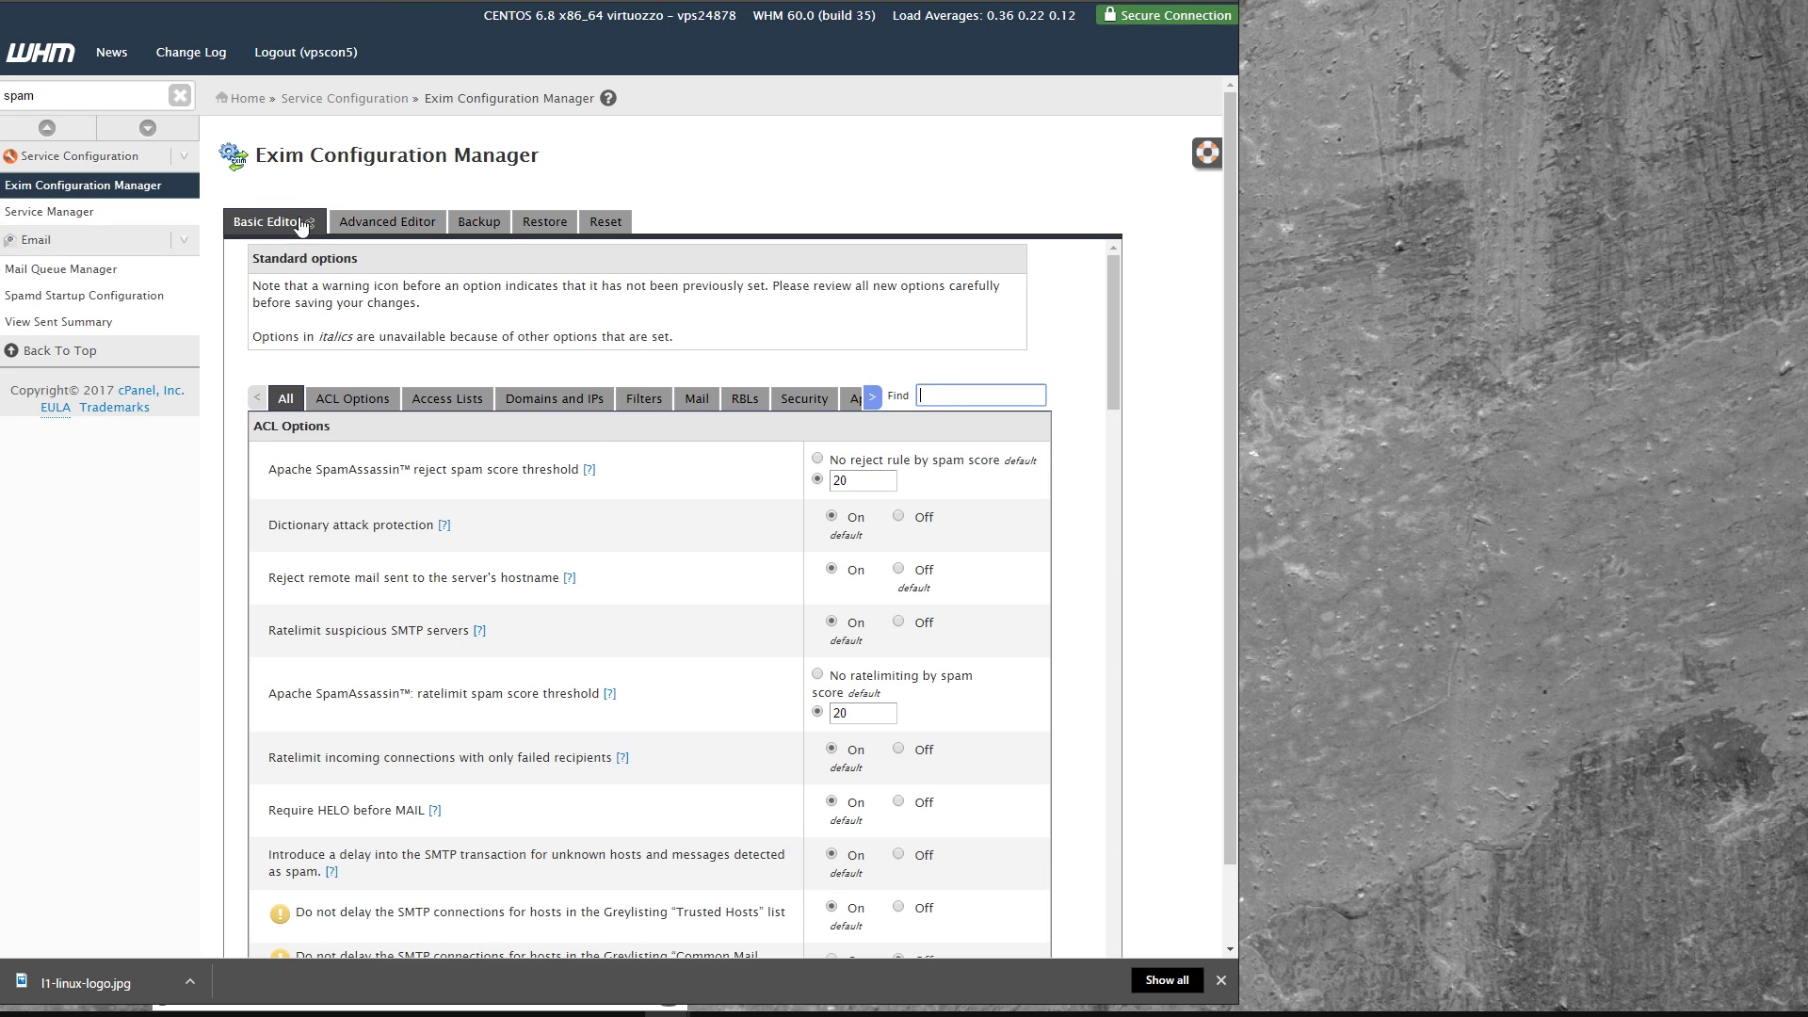
- Highlight the Apache SpamAssassin reject spam score threshold (20) in the Exim Basic Editor
triple_click(454, 476)
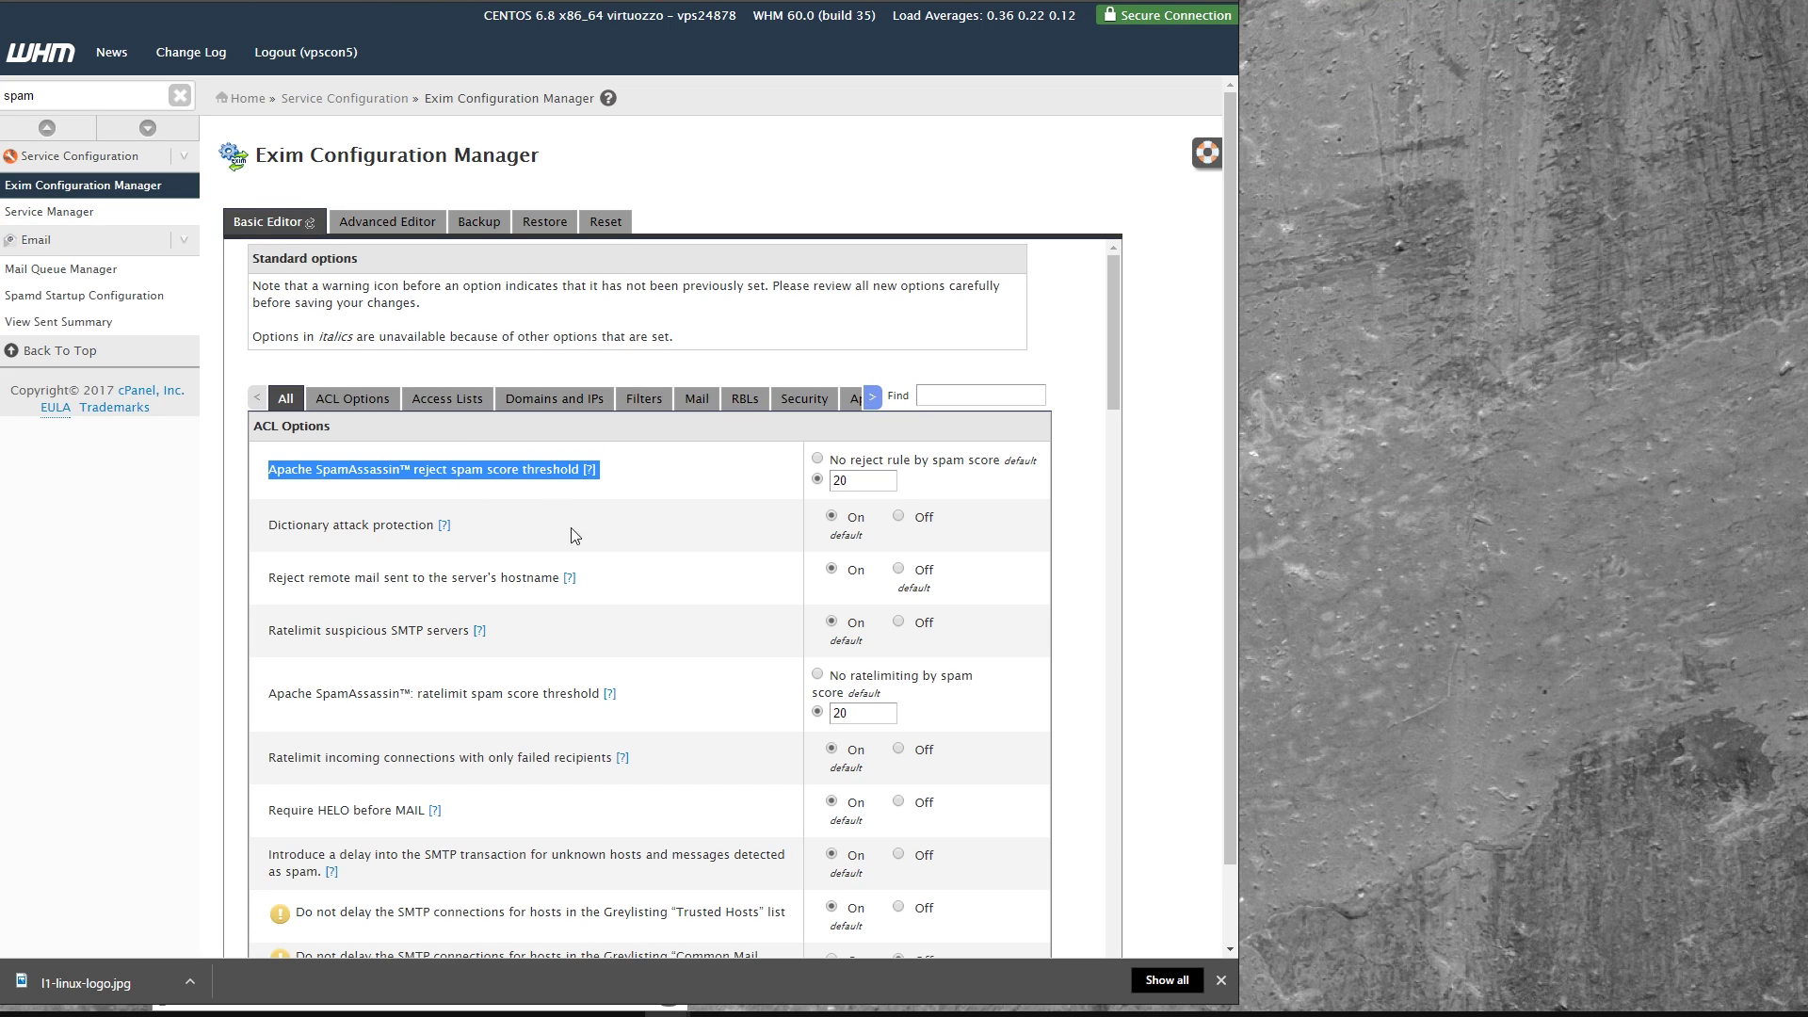
click(406, 461)
scroll(406, 458, down, 1)
drag(265, 381, 619, 373)
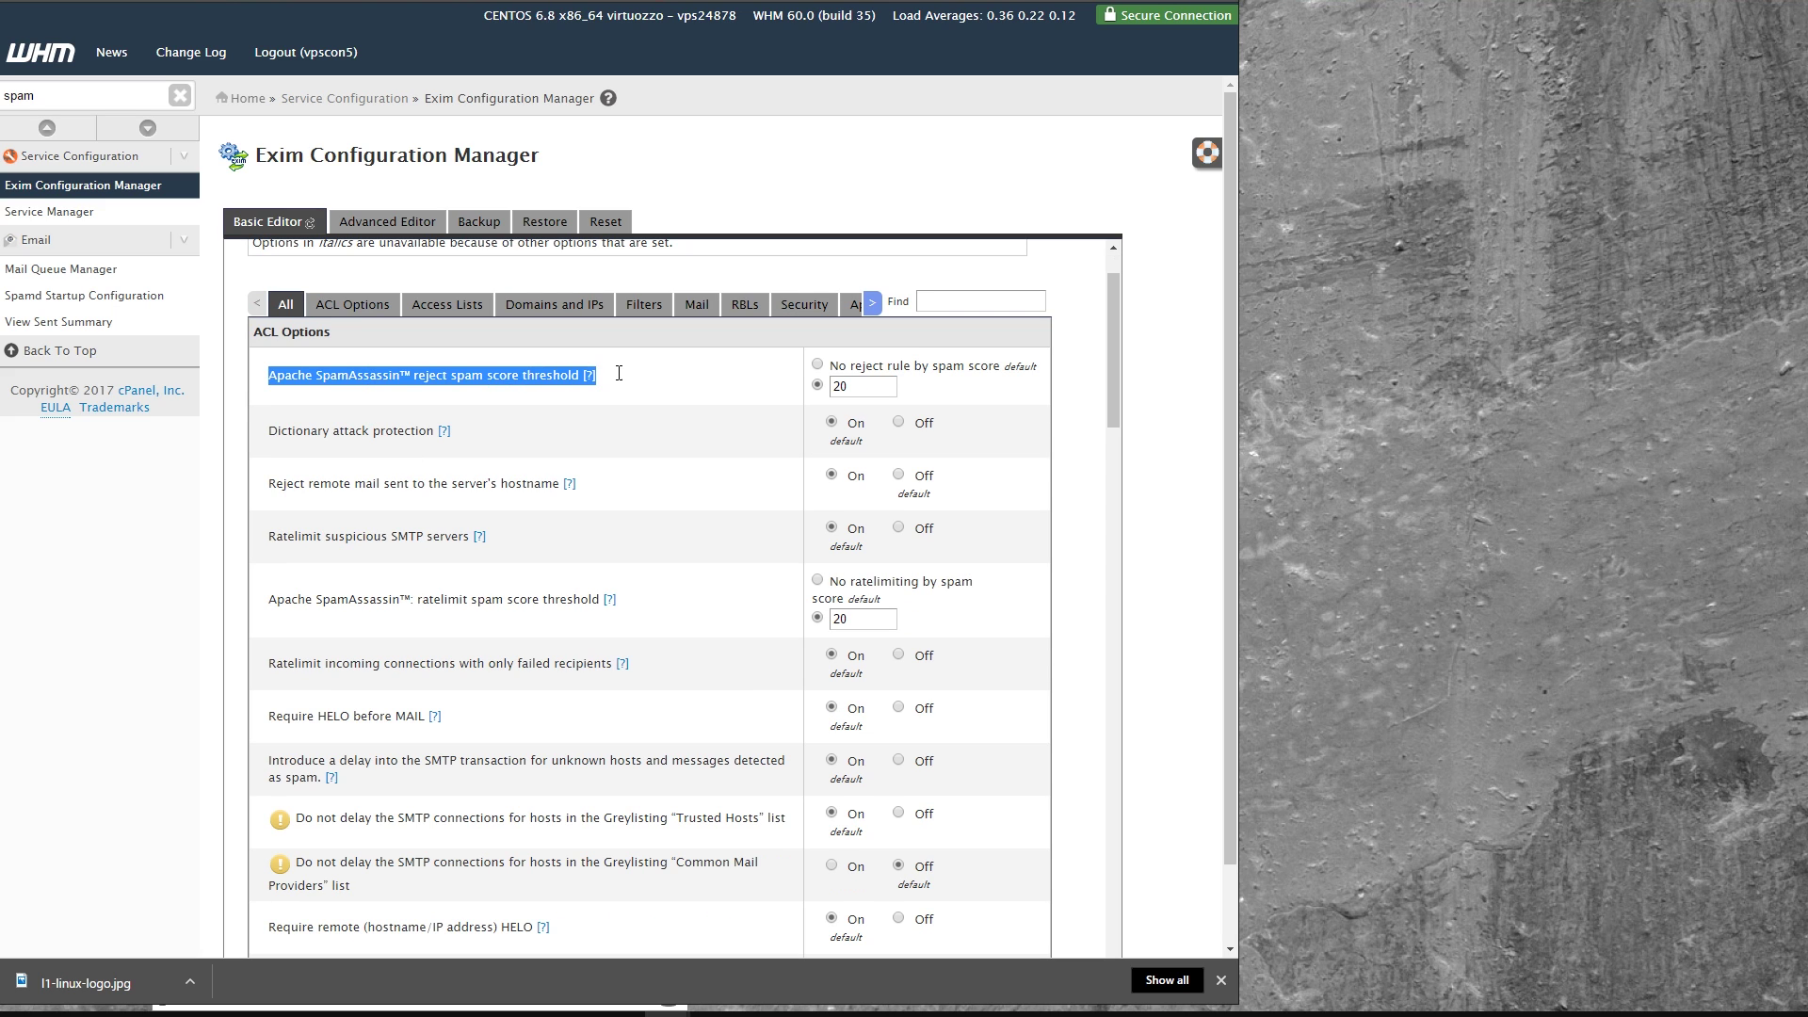
click(620, 373)
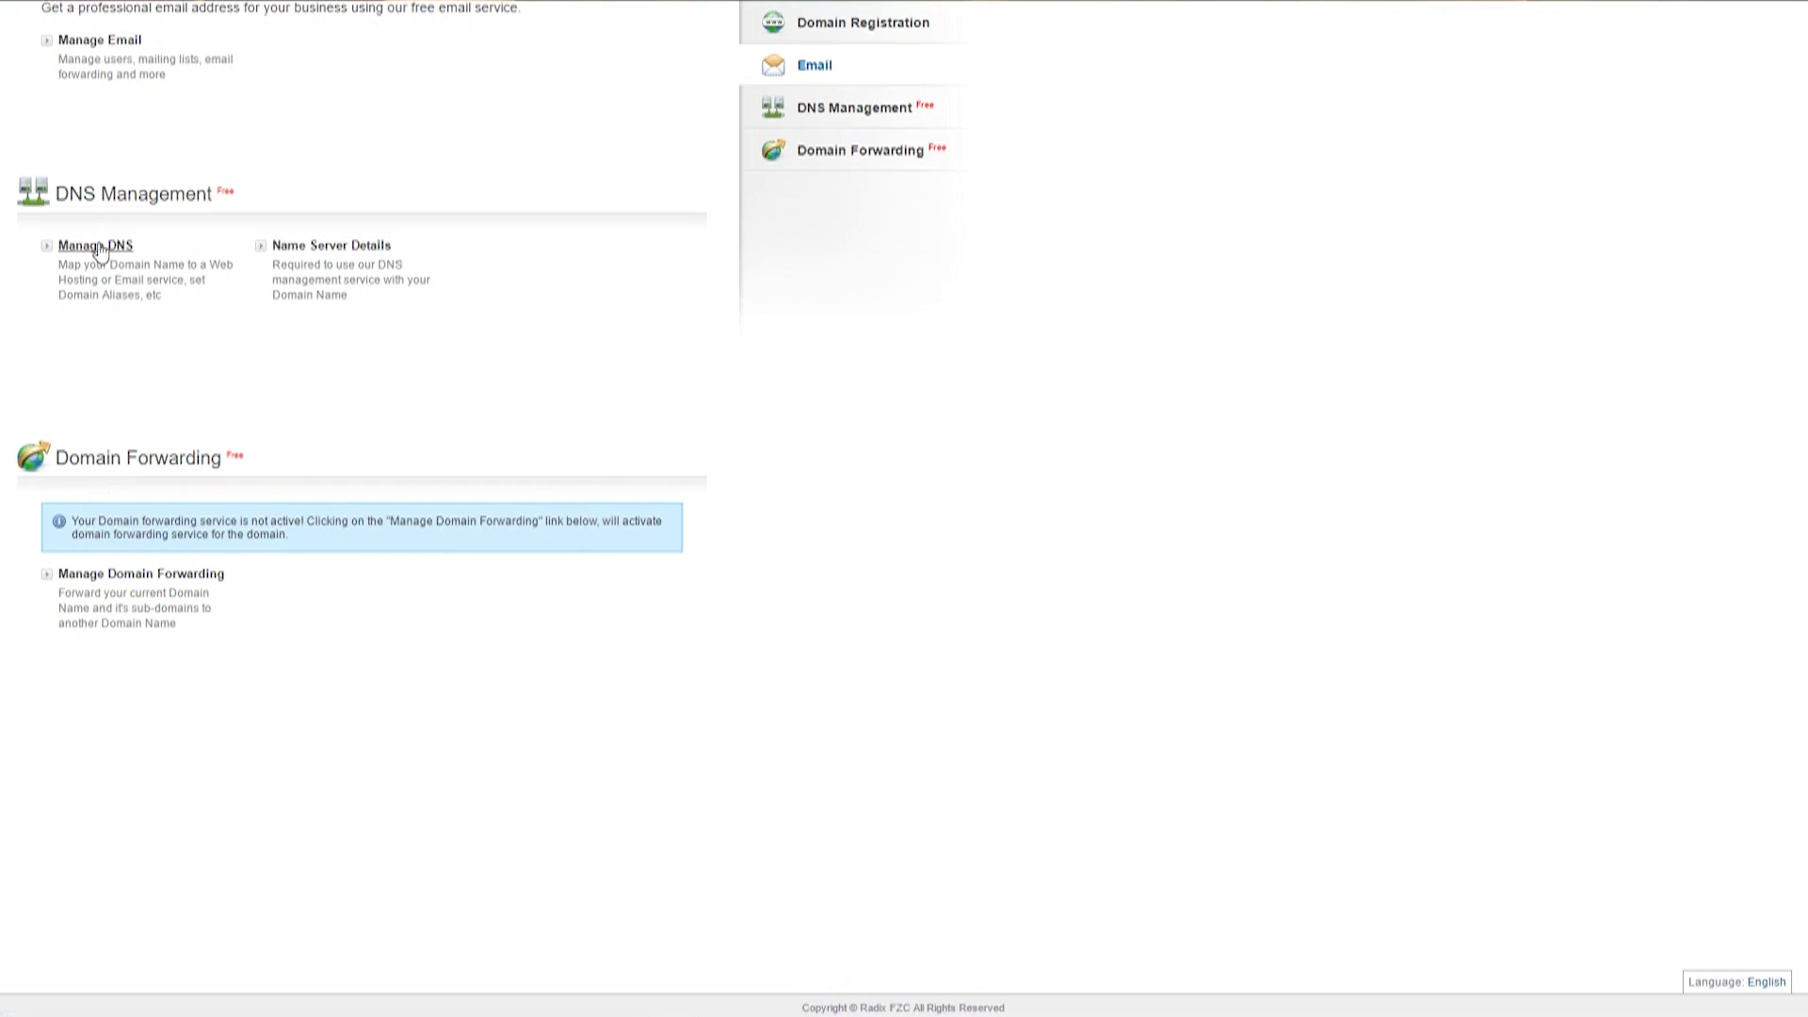
- Open the domain's Manage DNS records and start adding a new A record
click(96, 246)
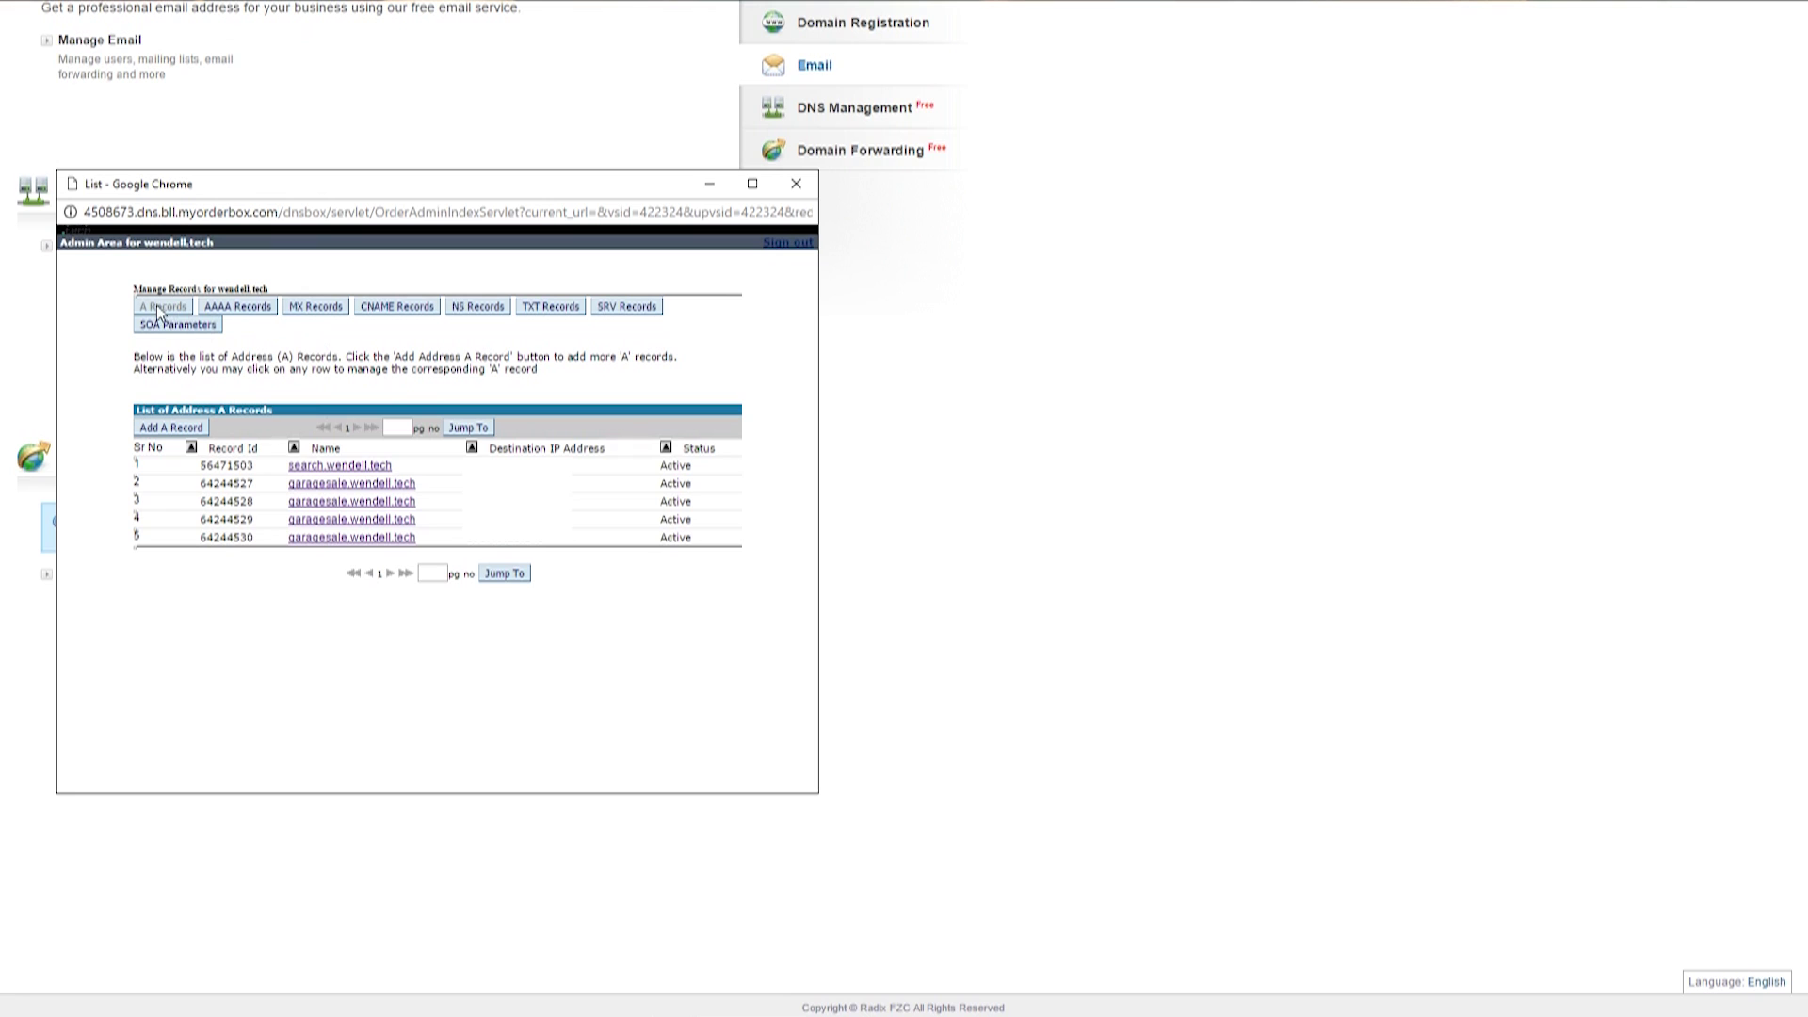
click(160, 429)
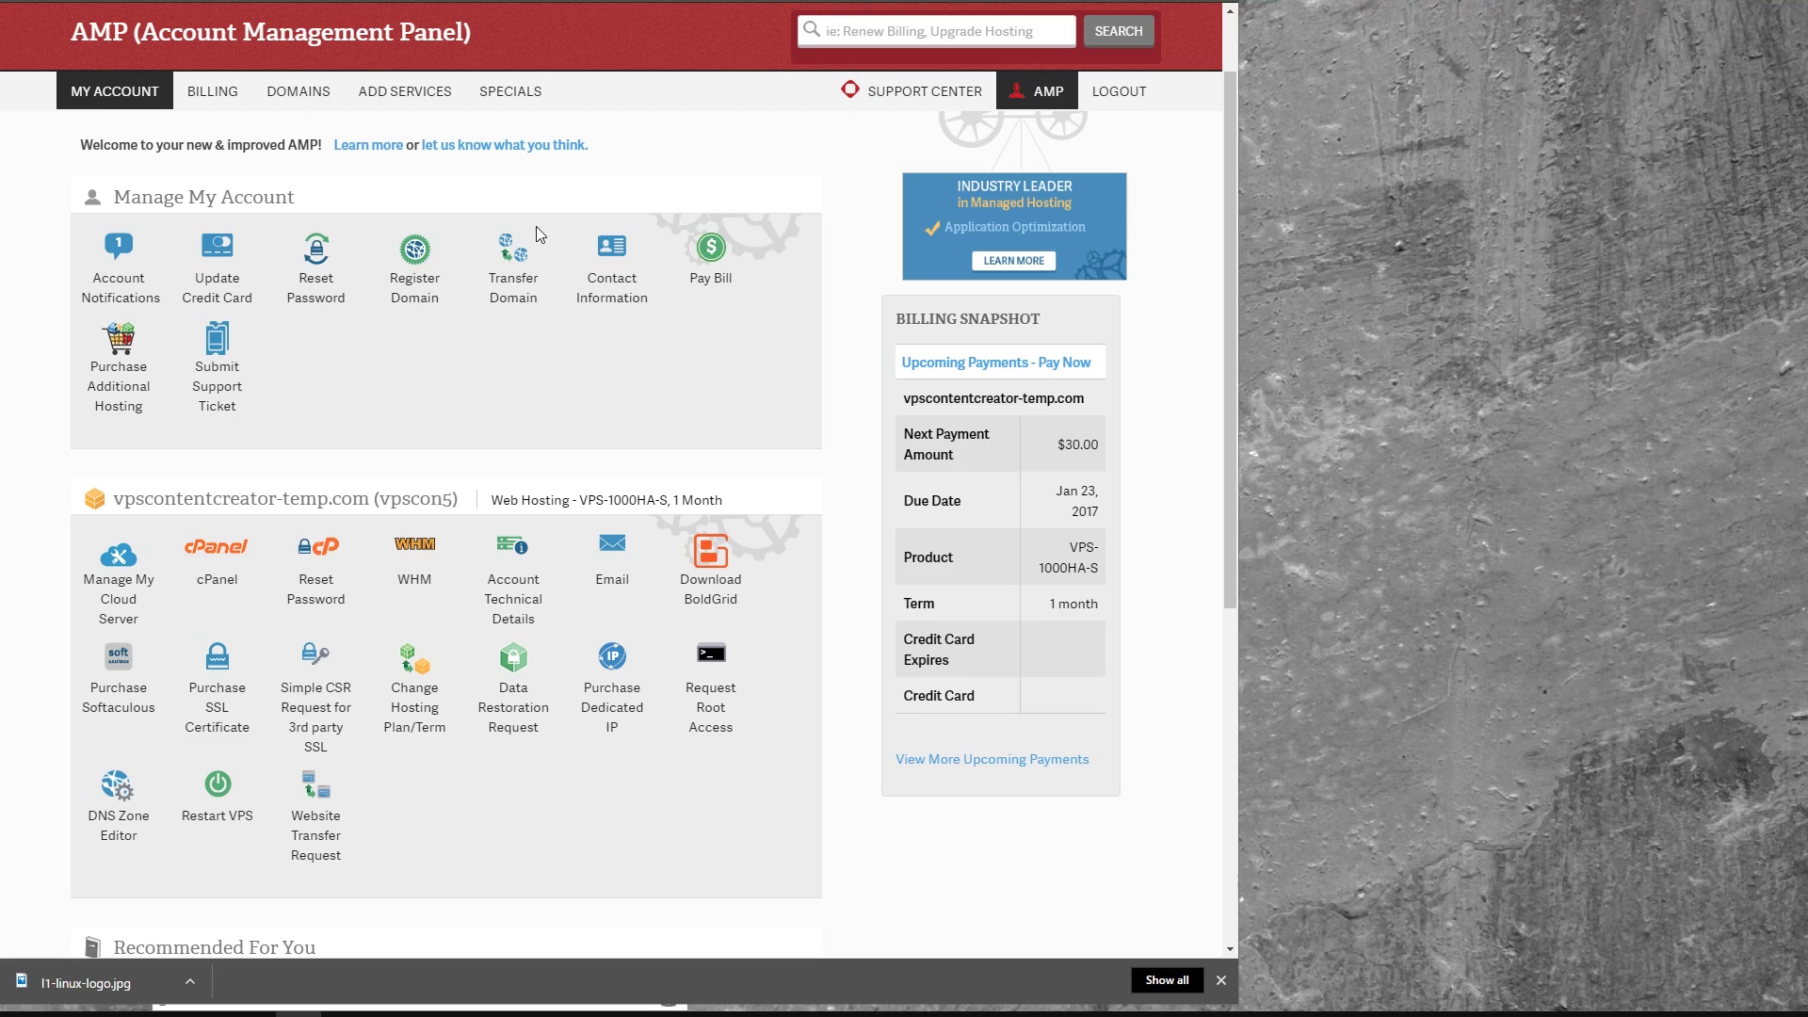
- Scroll down and back up over the VPS tools on the AMP My Account page
scroll(478, 320, down, 2)
scroll(477, 320, up, 2)
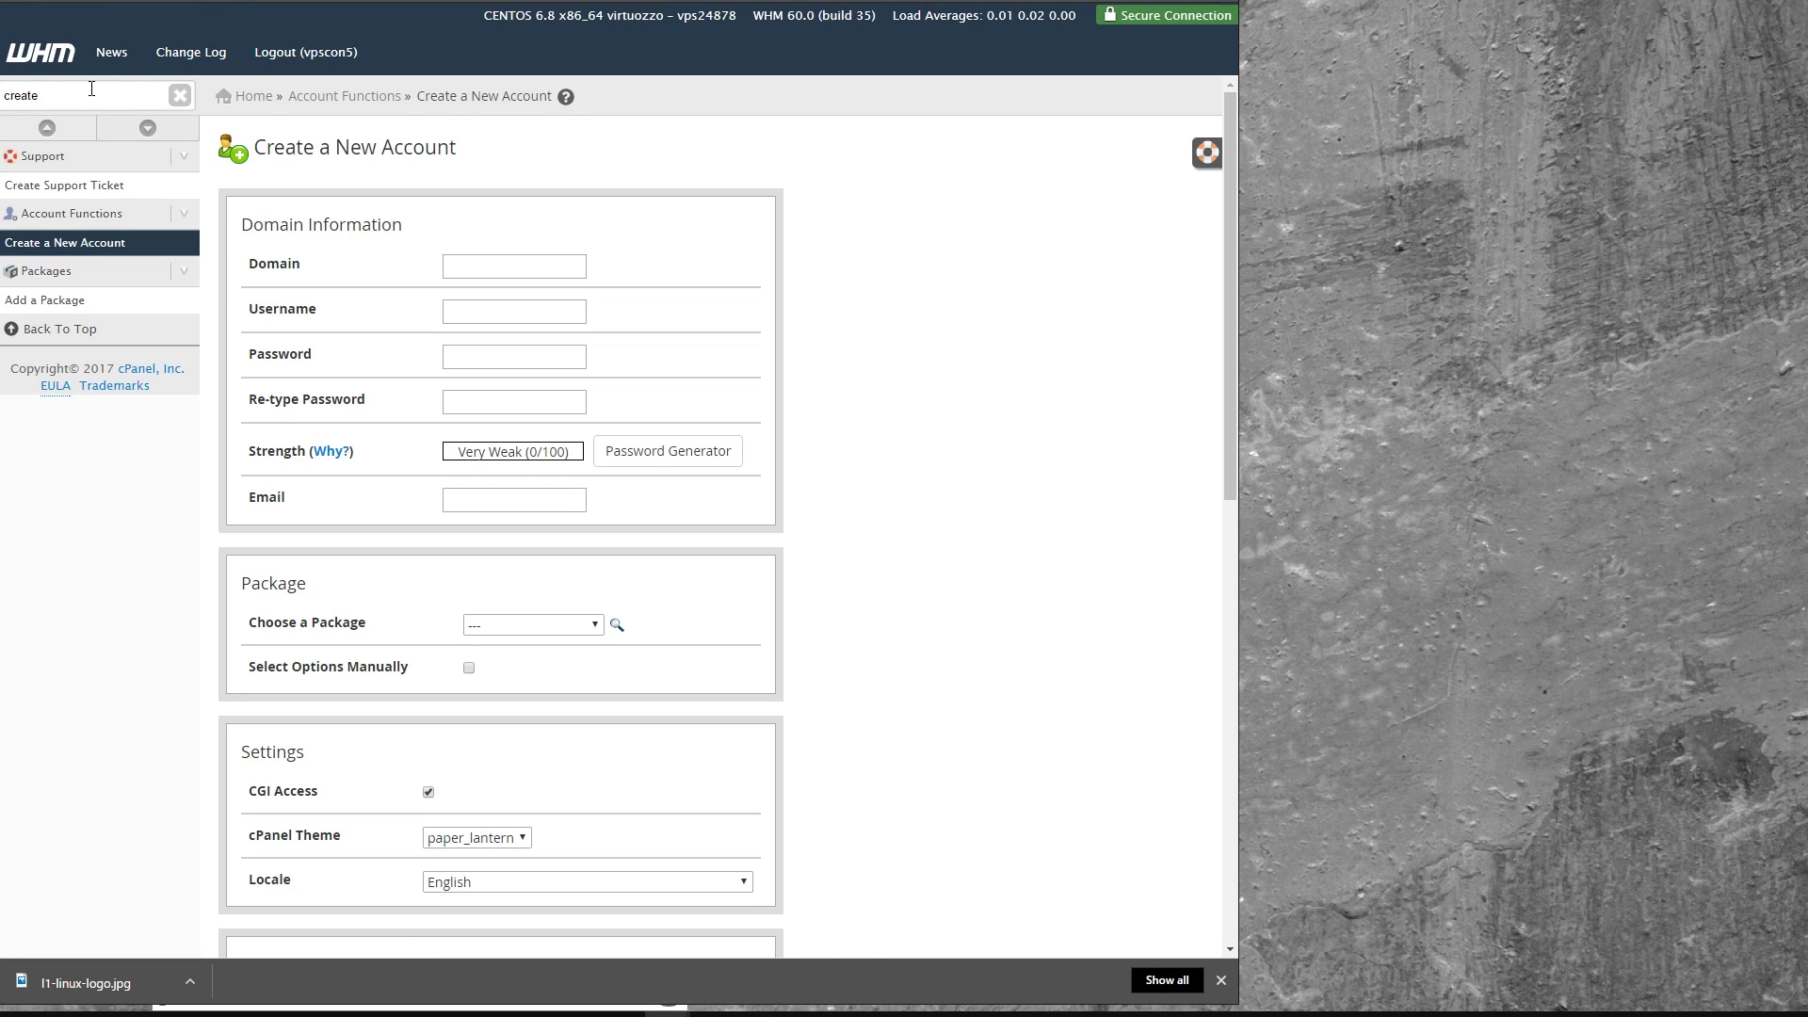
- Begin entering the new account's domain, typing 'we' into the Domain field
click(489, 268)
text(we)
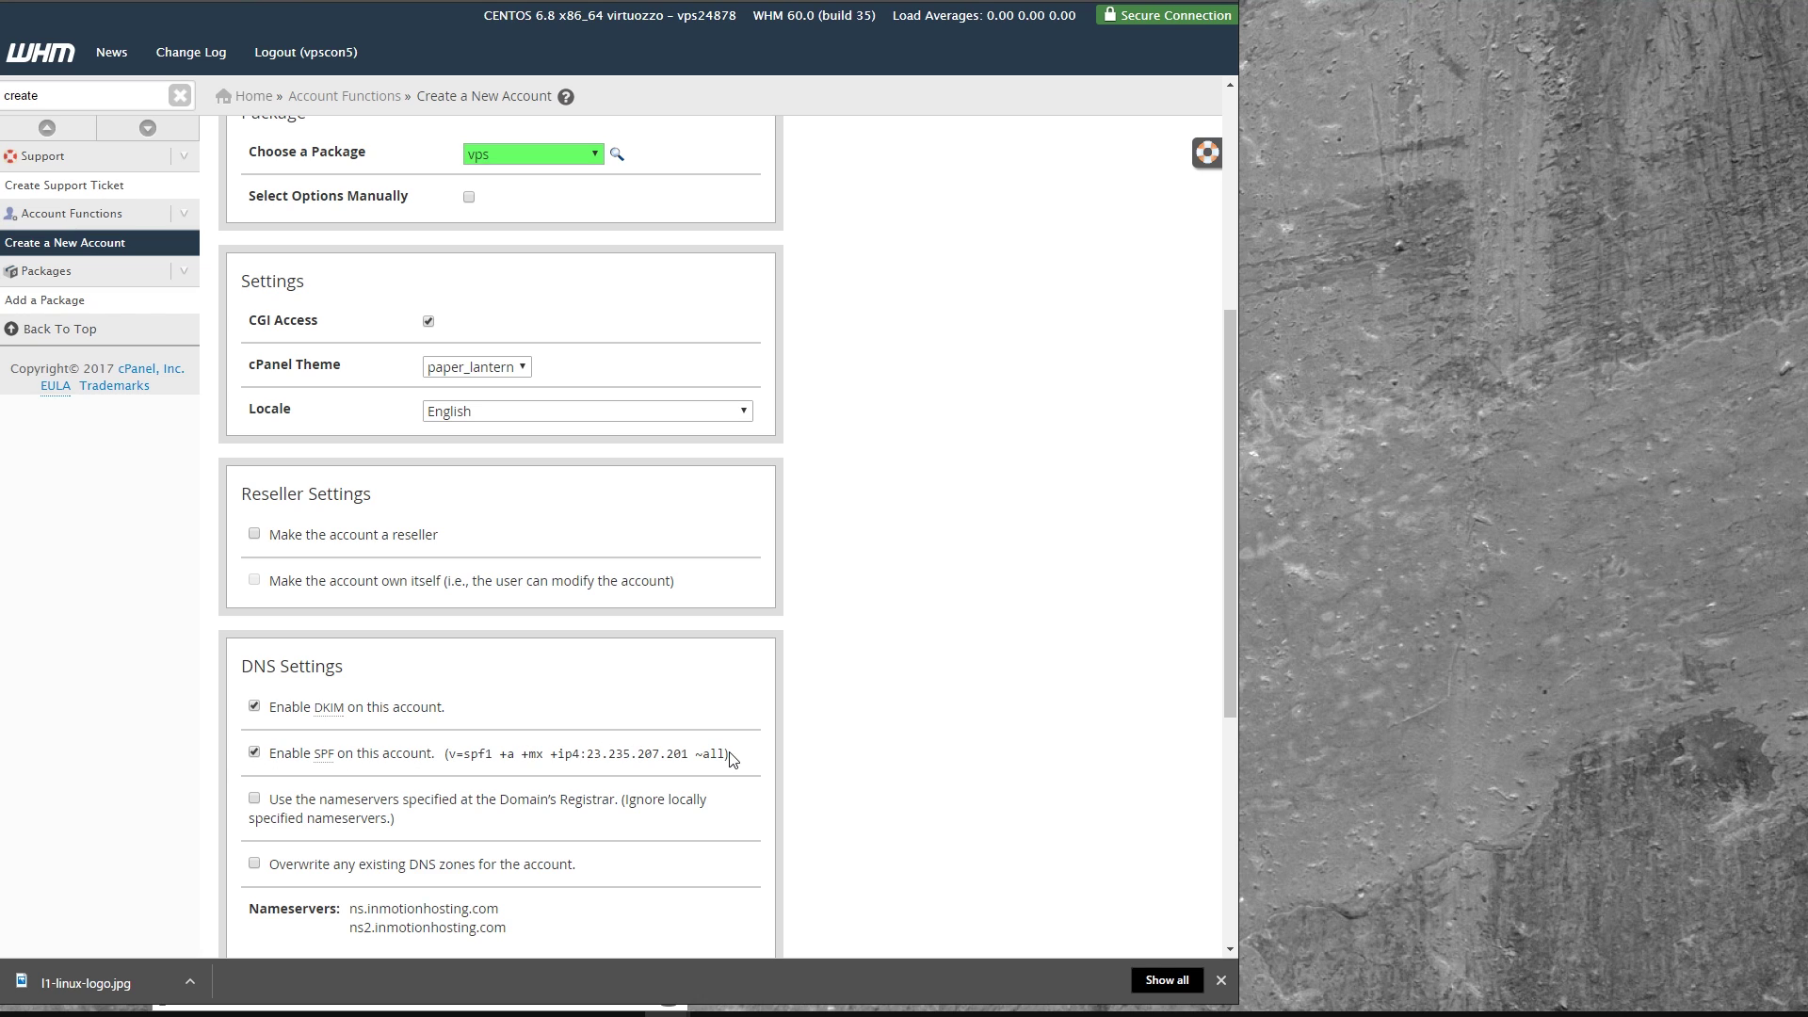
- Clear the SPF text selection and create the new hosting account
click(453, 751)
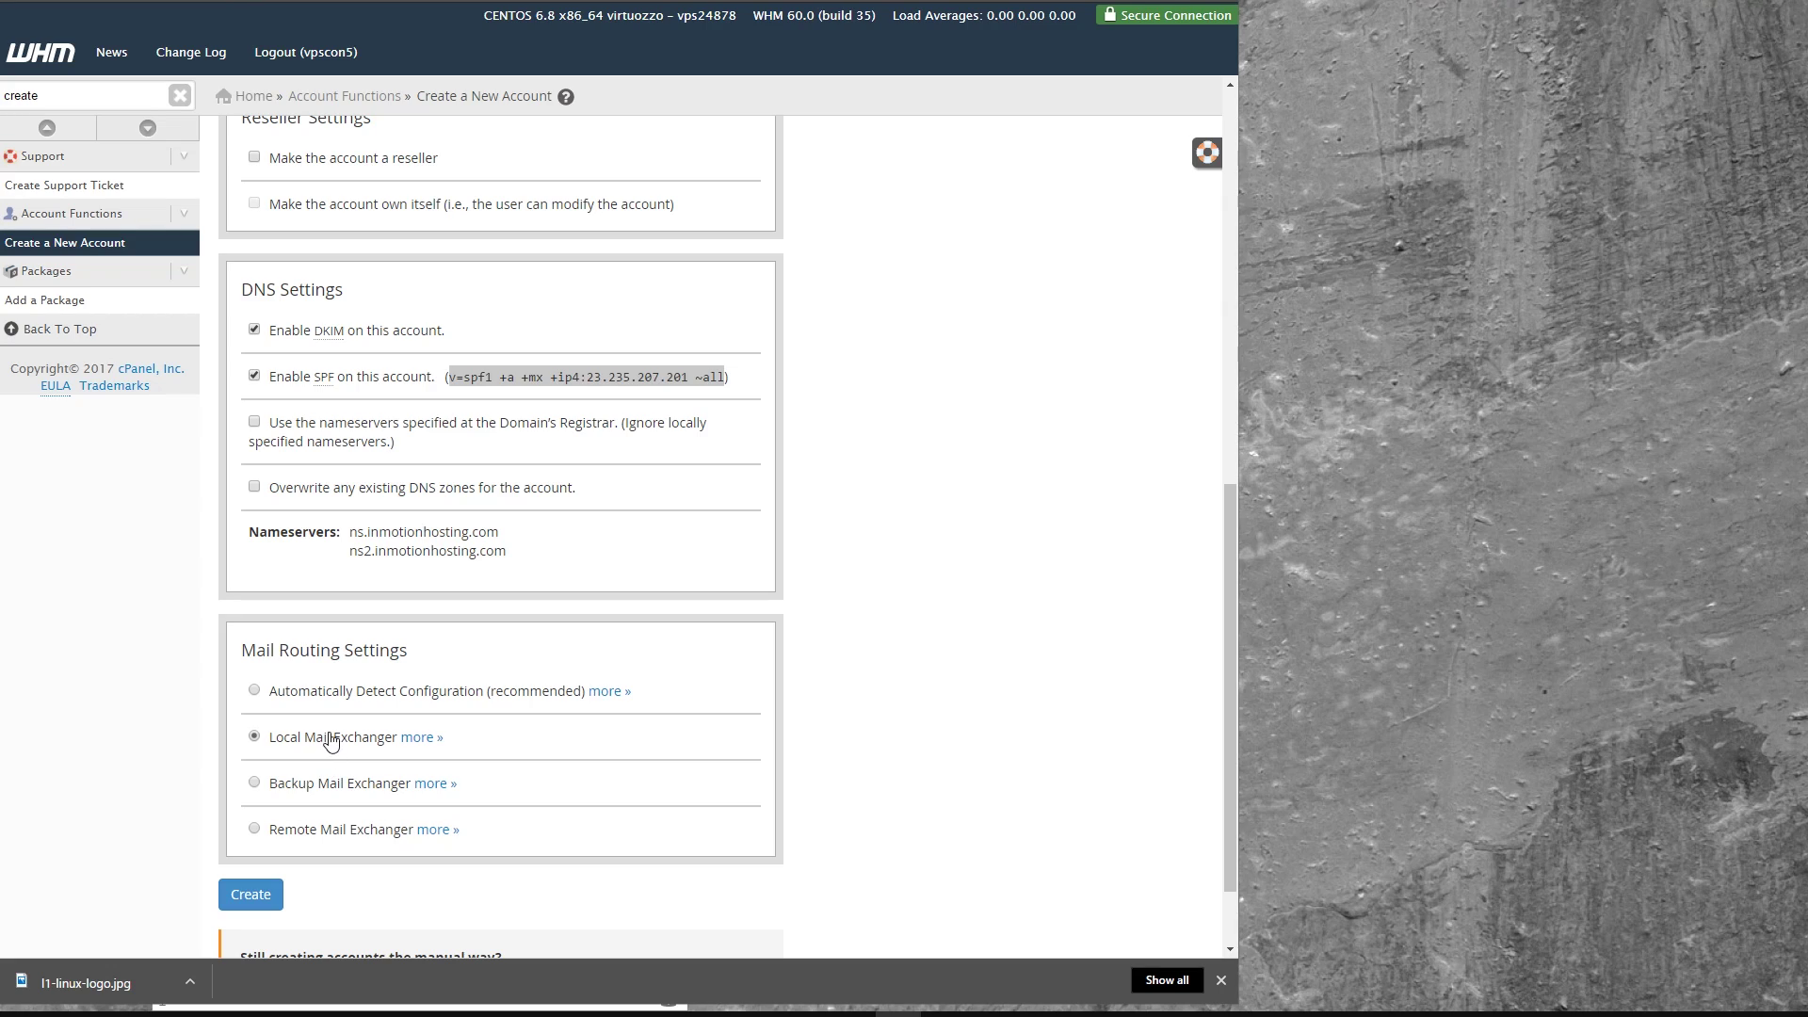
click(252, 899)
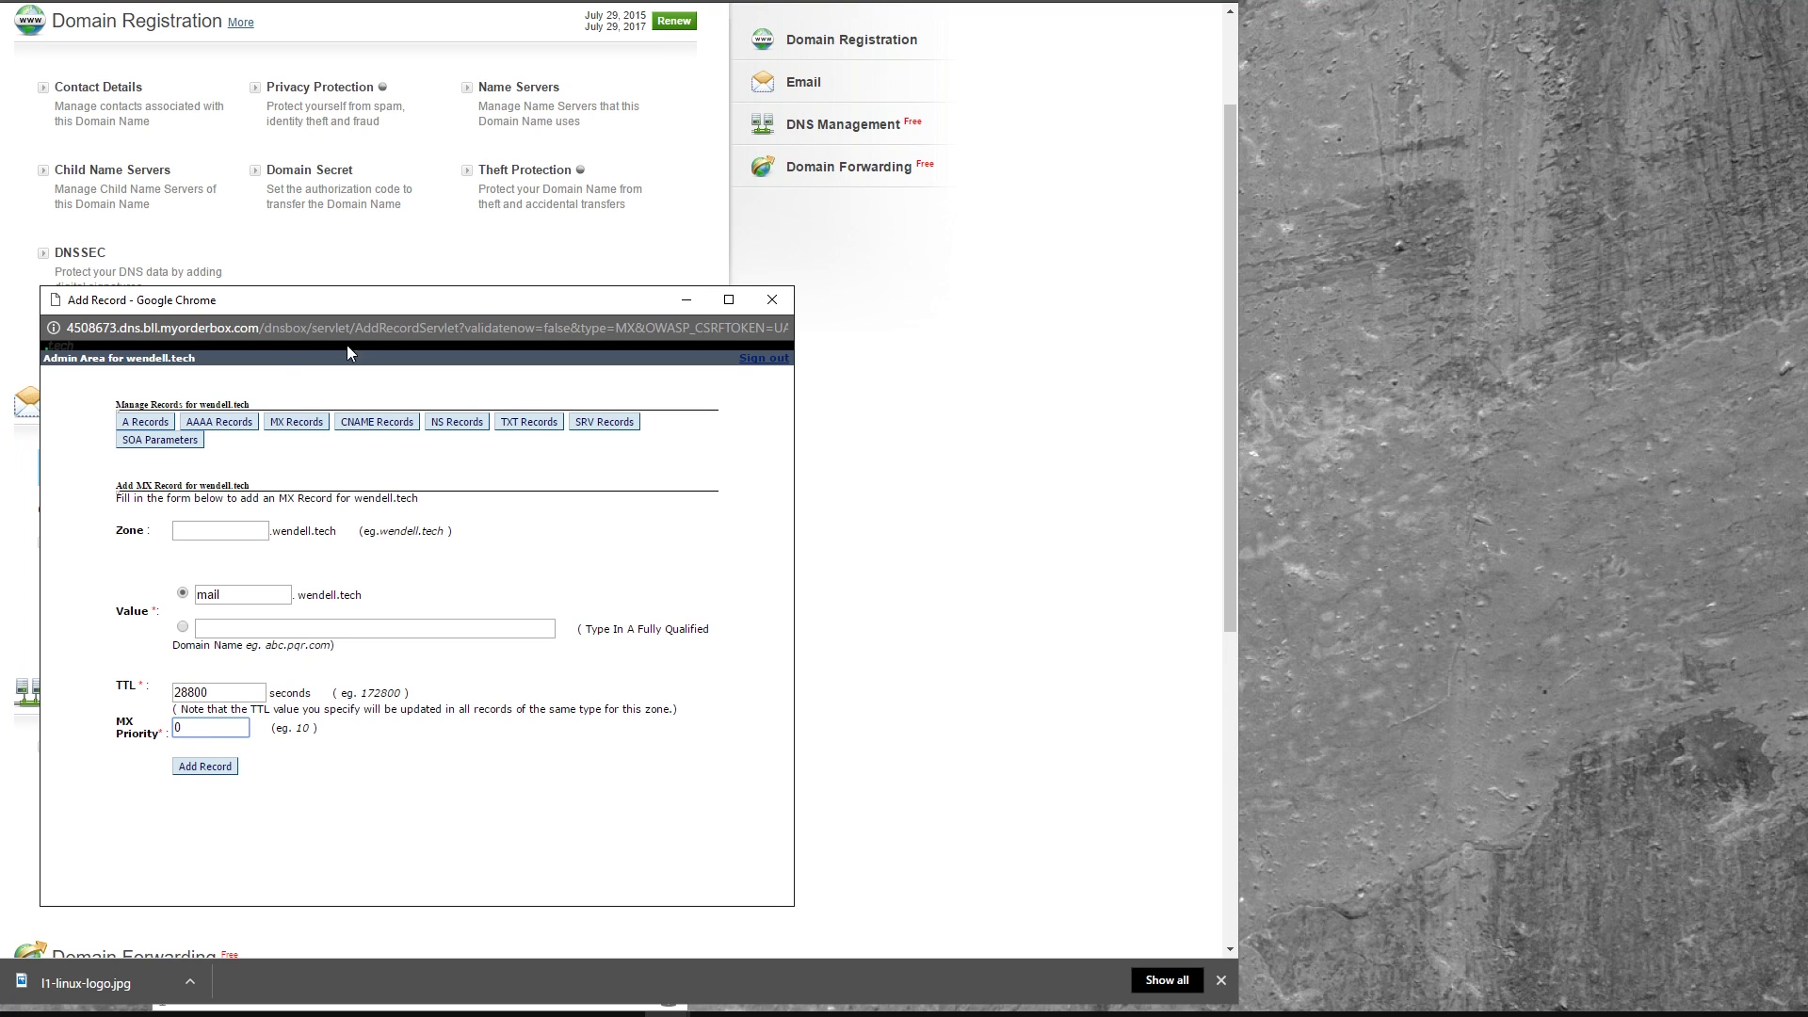
- Save mail.wendell.tech as an MX record for wendell.tech with priority 0, leaving Zone blank
click(216, 535)
click(207, 769)
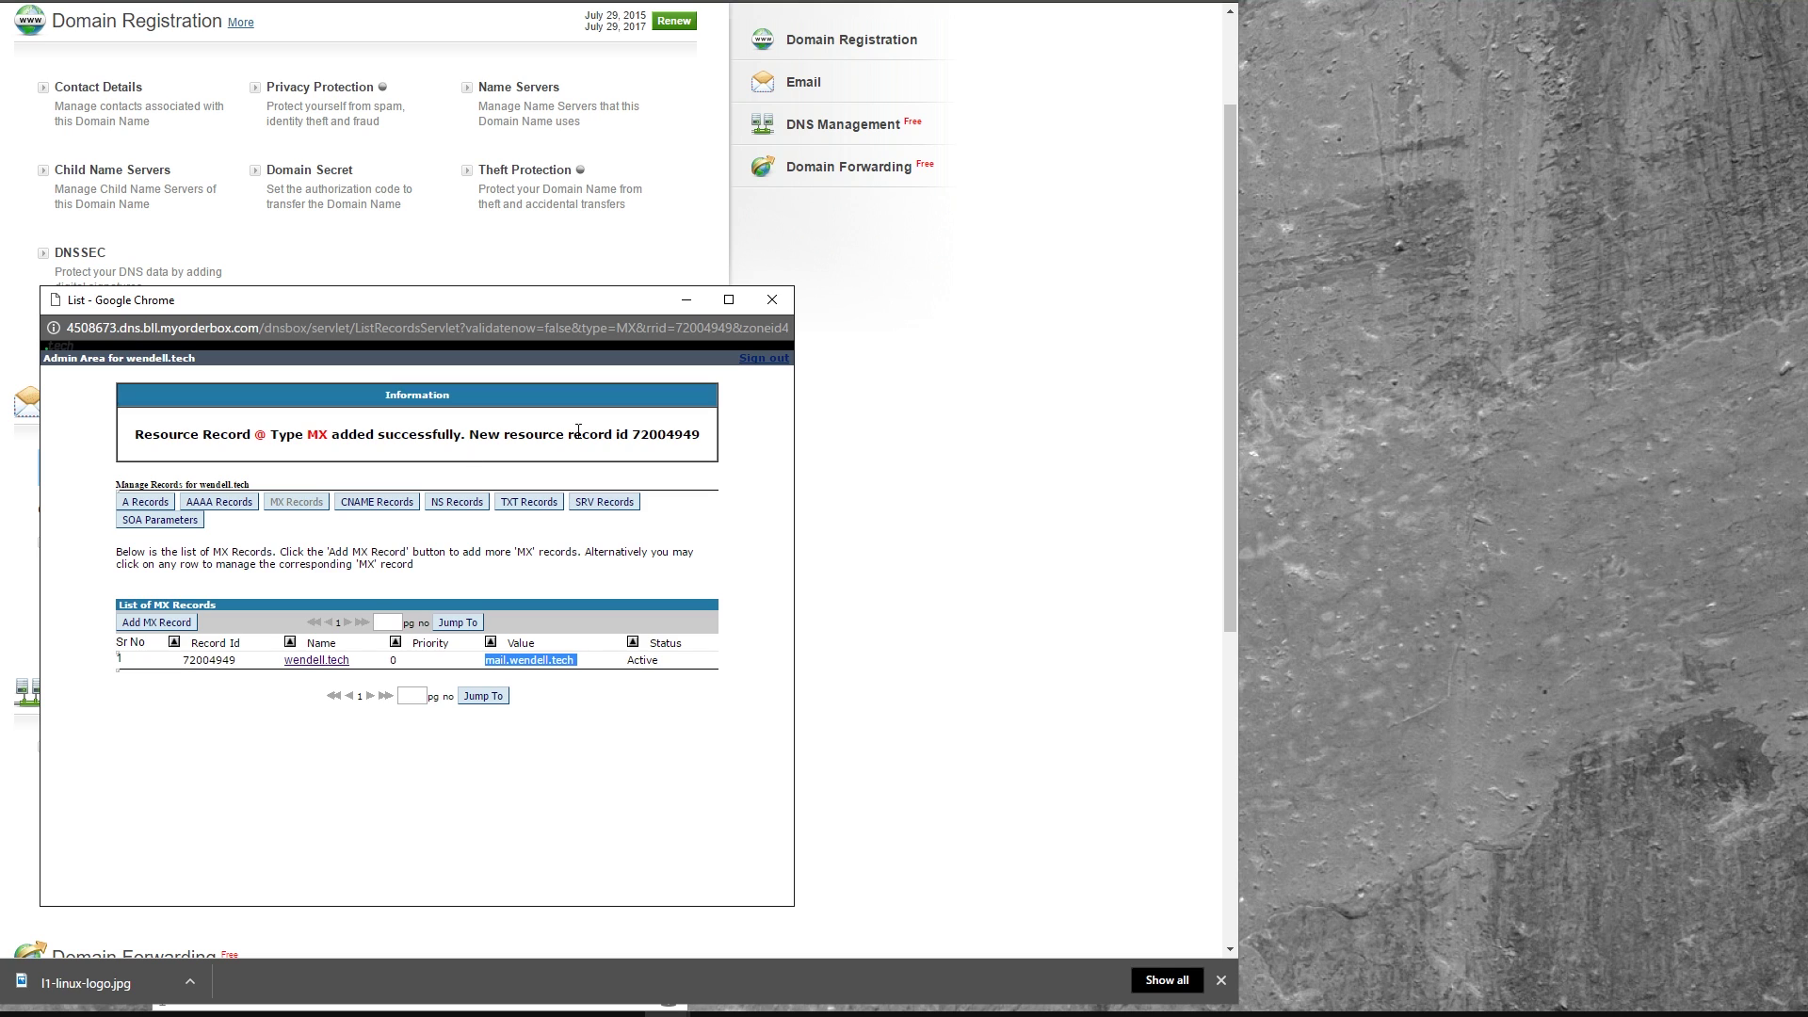
- Open wendell.tech's TXT records and check the SPF value's +mx and ip4 parts
click(516, 502)
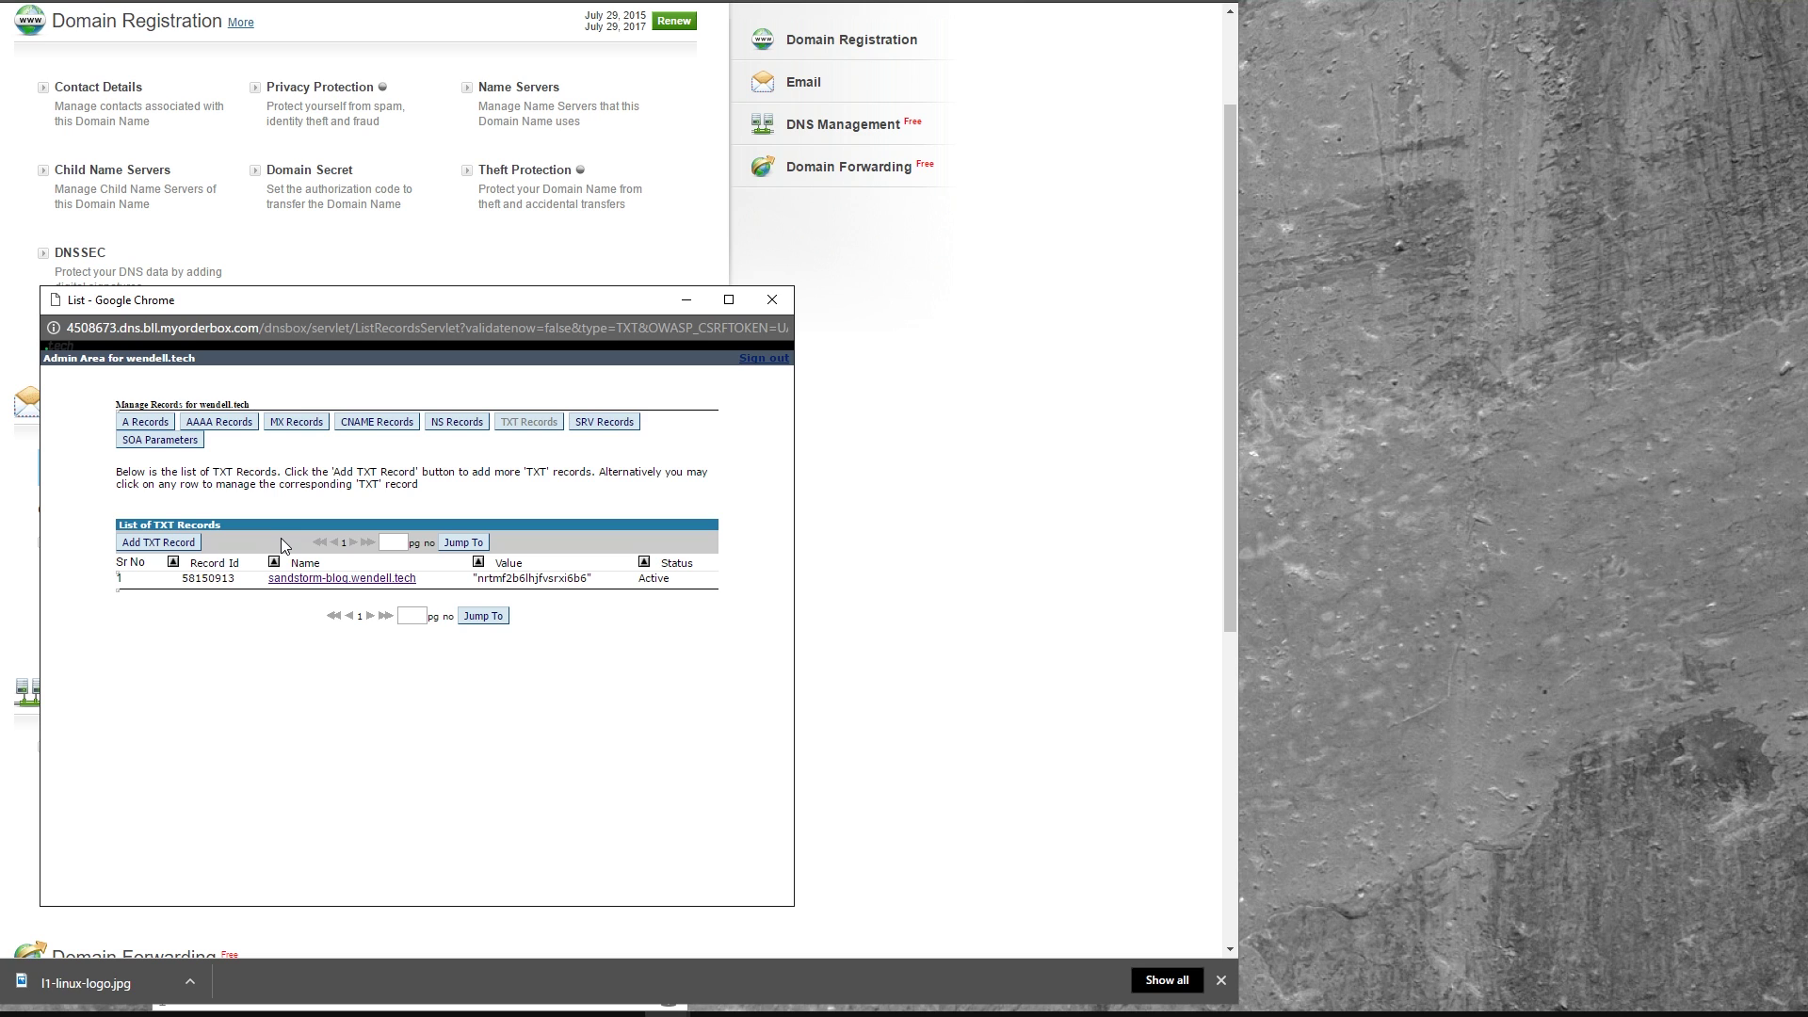
drag(633, 692, 412, 694)
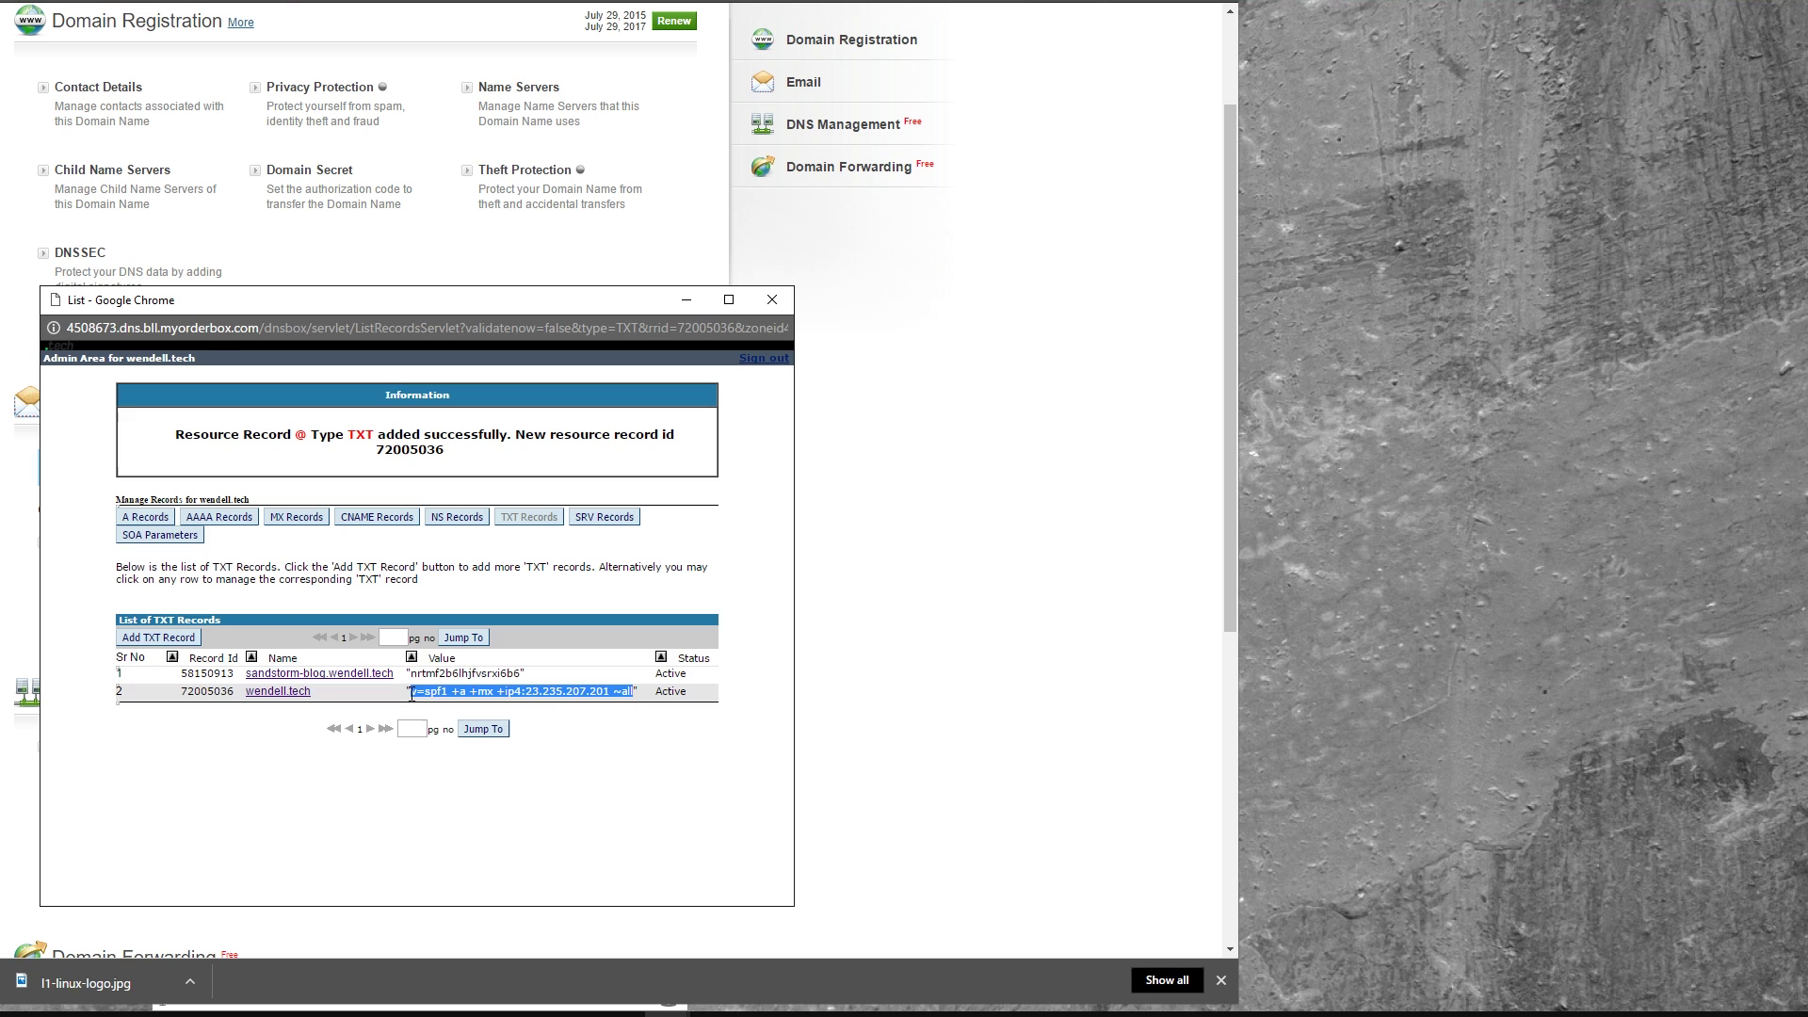
click(440, 695)
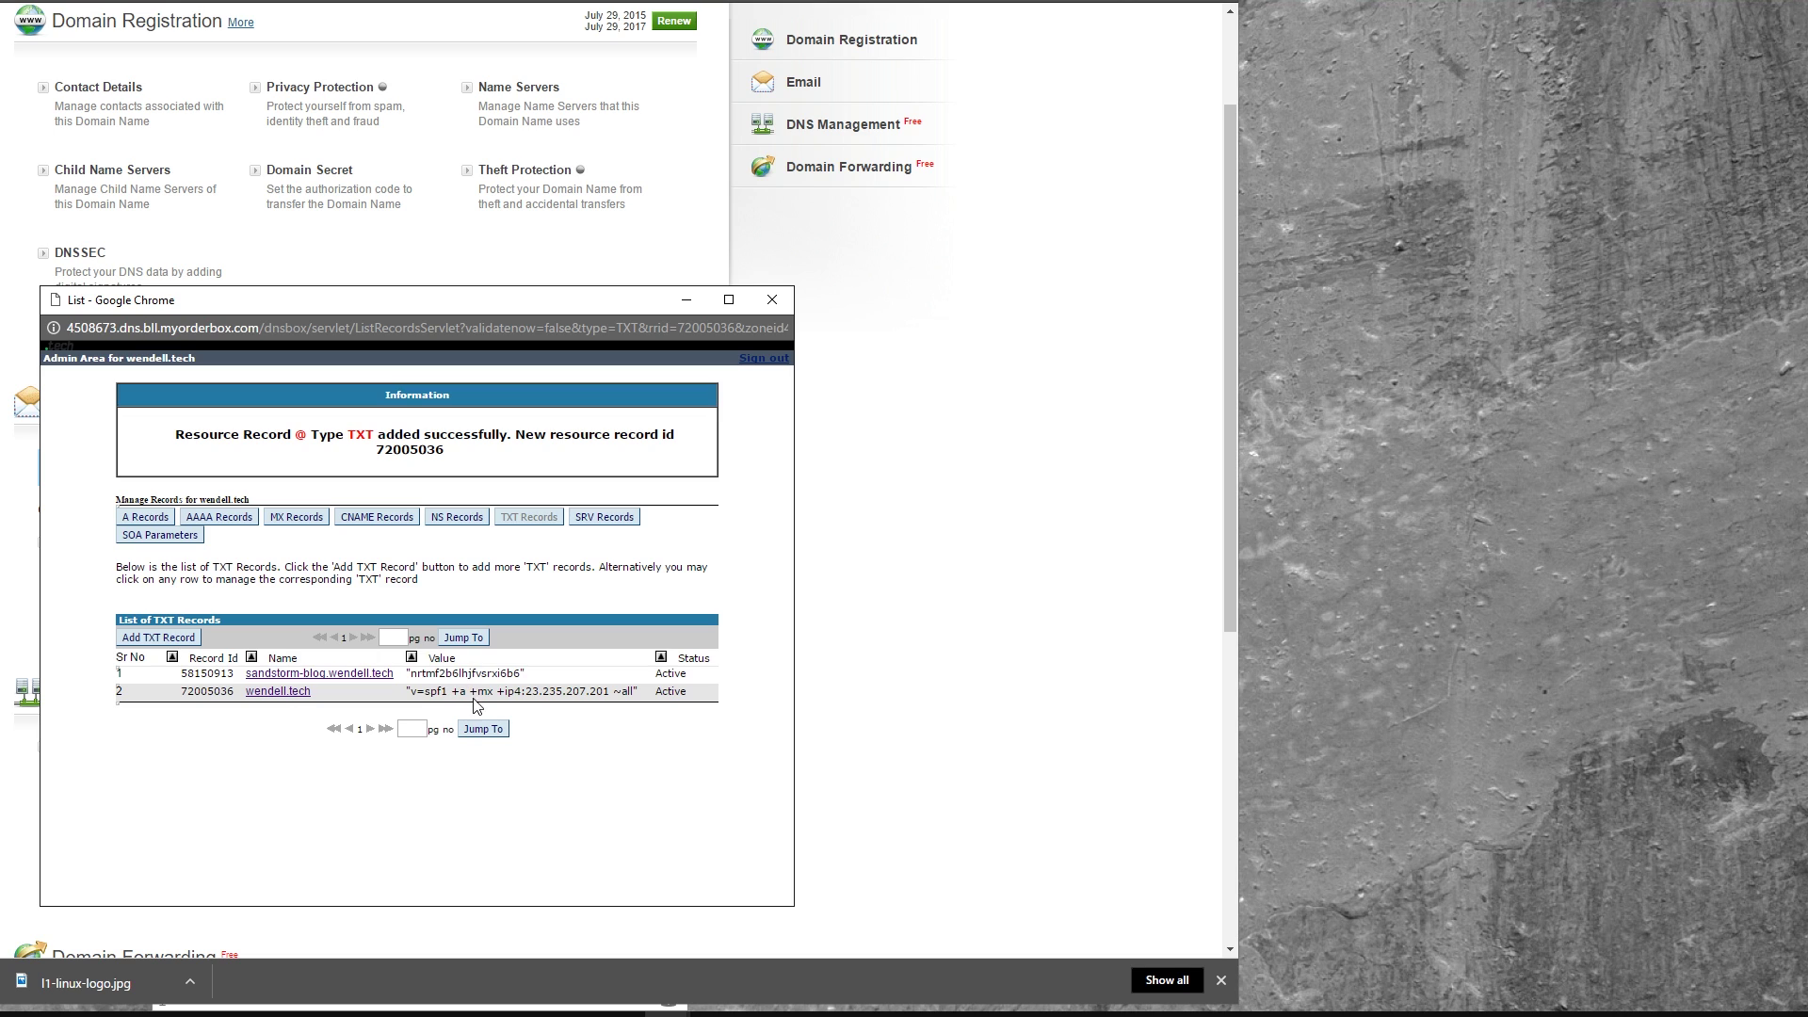
drag(496, 692, 470, 693)
click(501, 693)
click(614, 691)
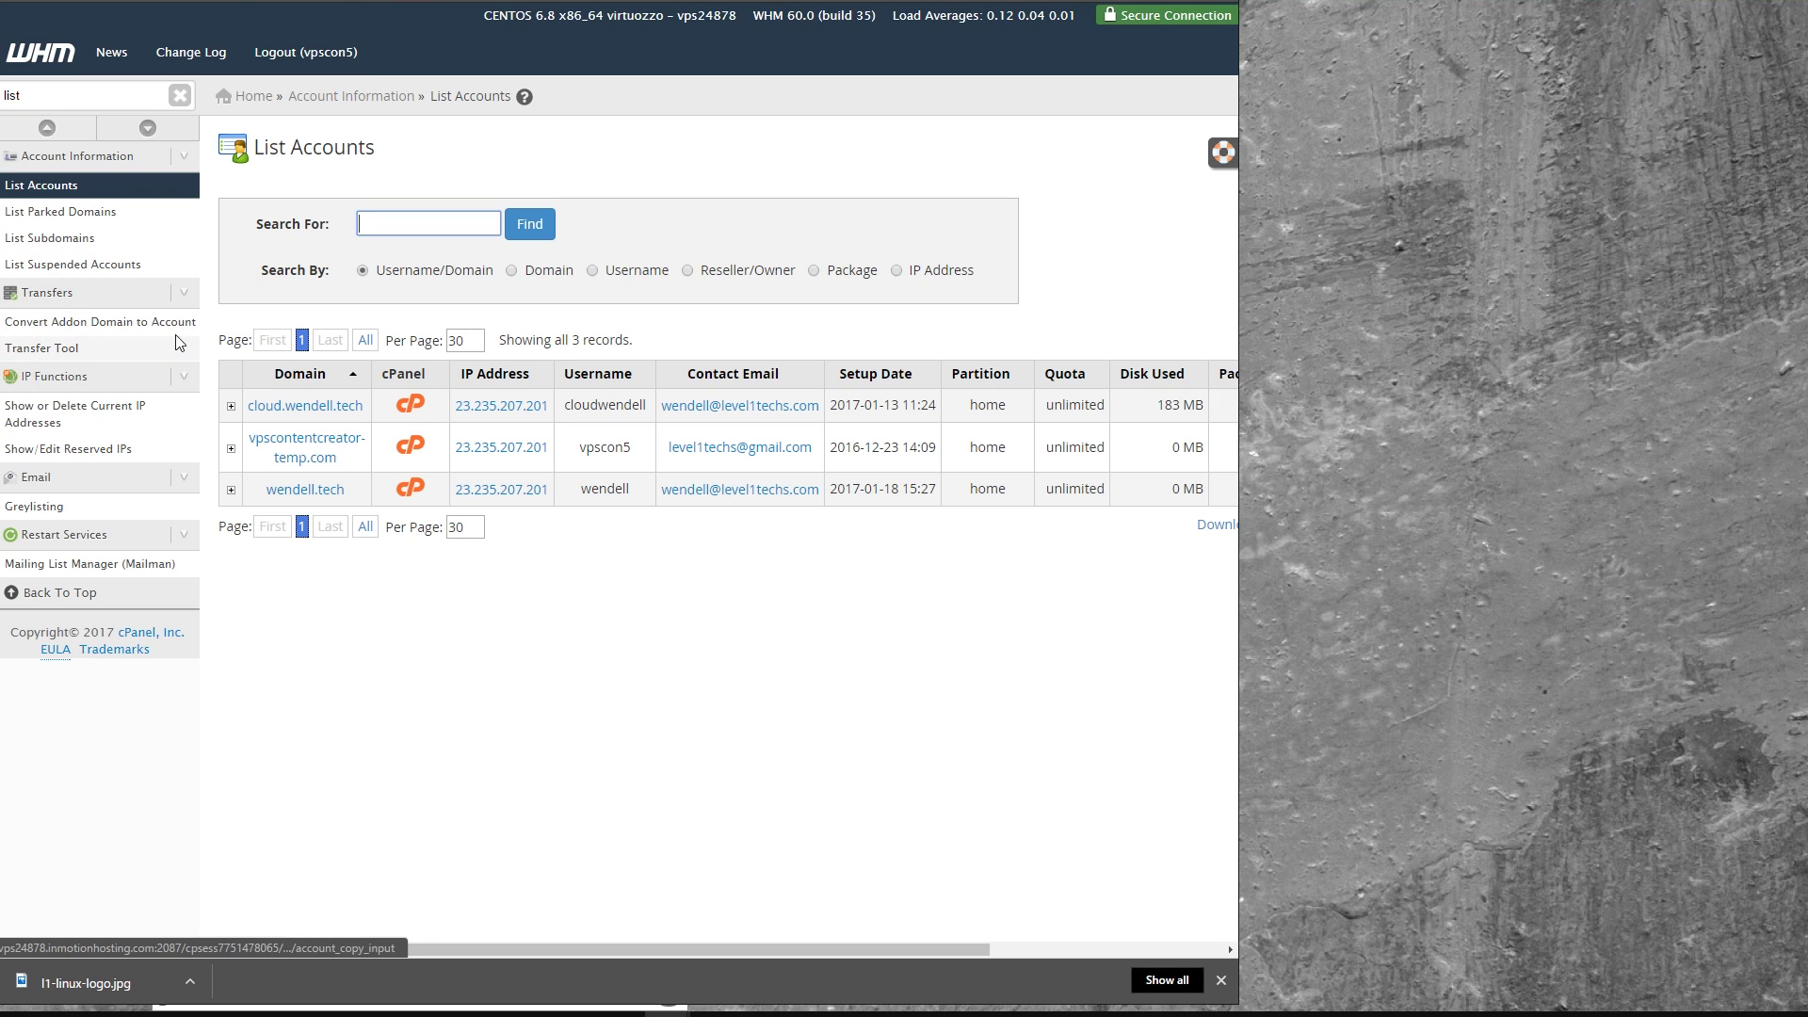
- Open the hosting account's cPanel, go to Email Accounts, and begin entering the new mailbox address
click(409, 490)
scroll(468, 524, down, 2)
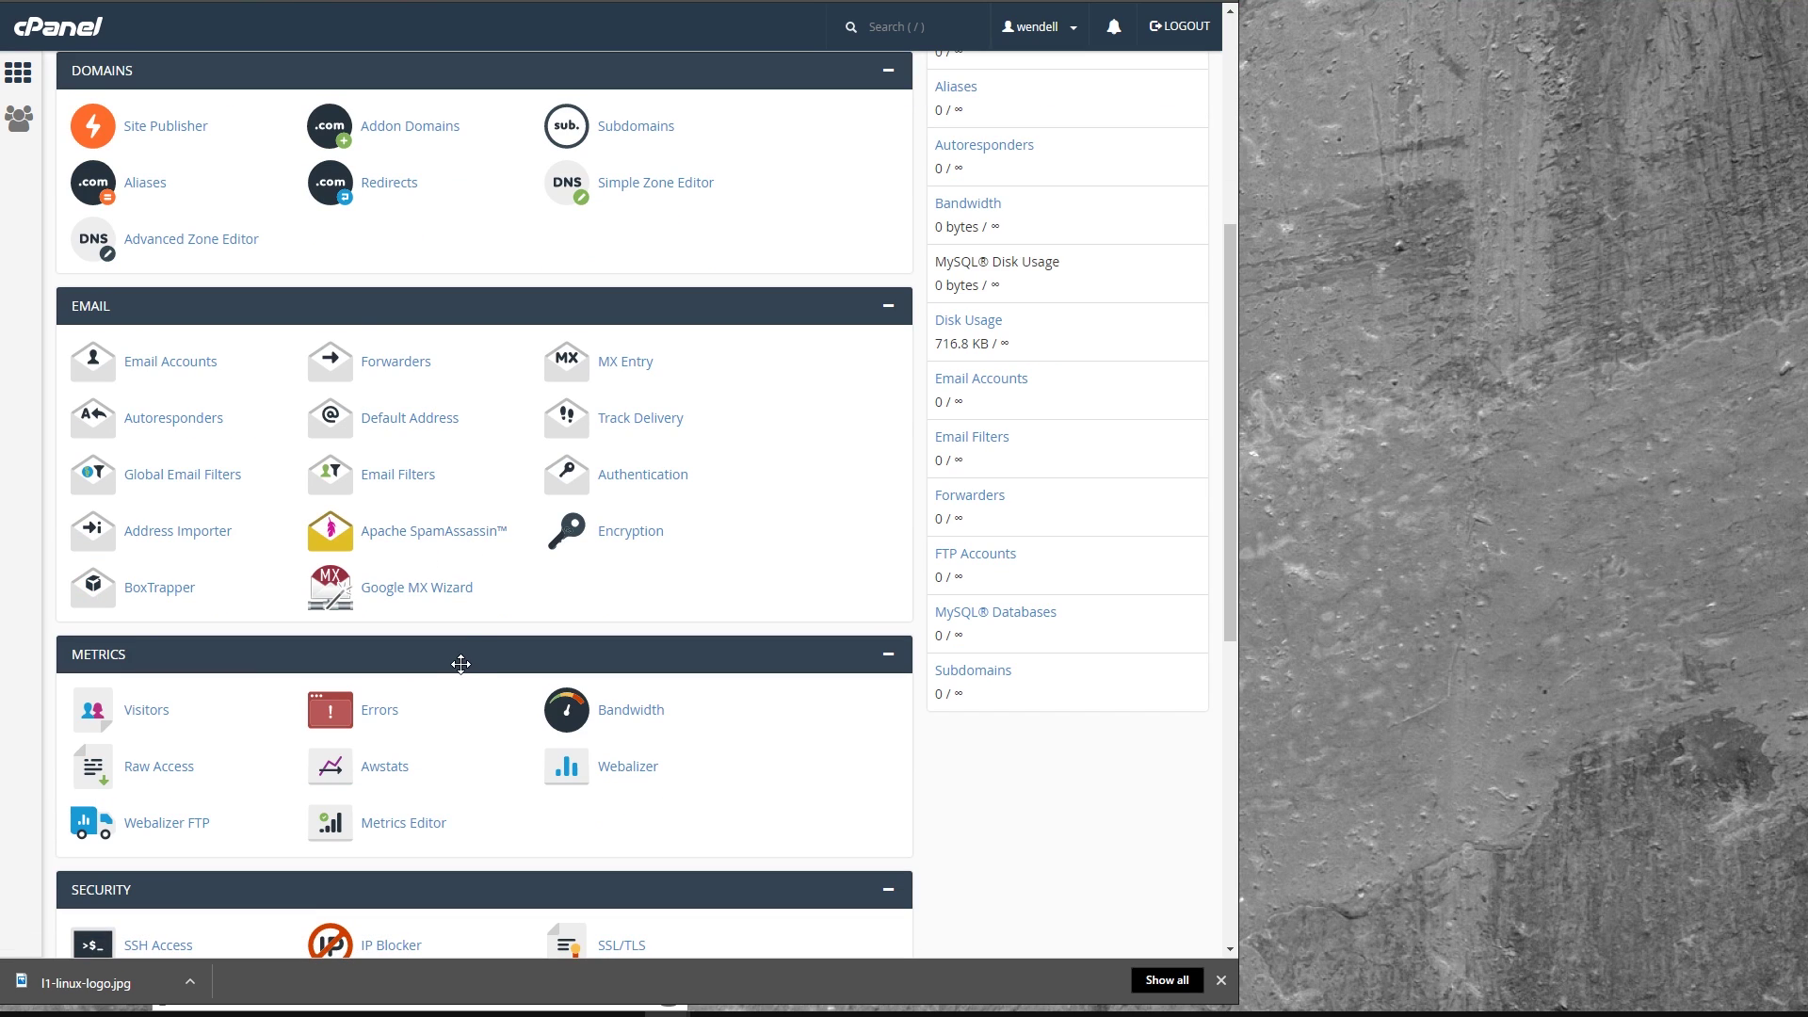
scroll(460, 661, down, 6)
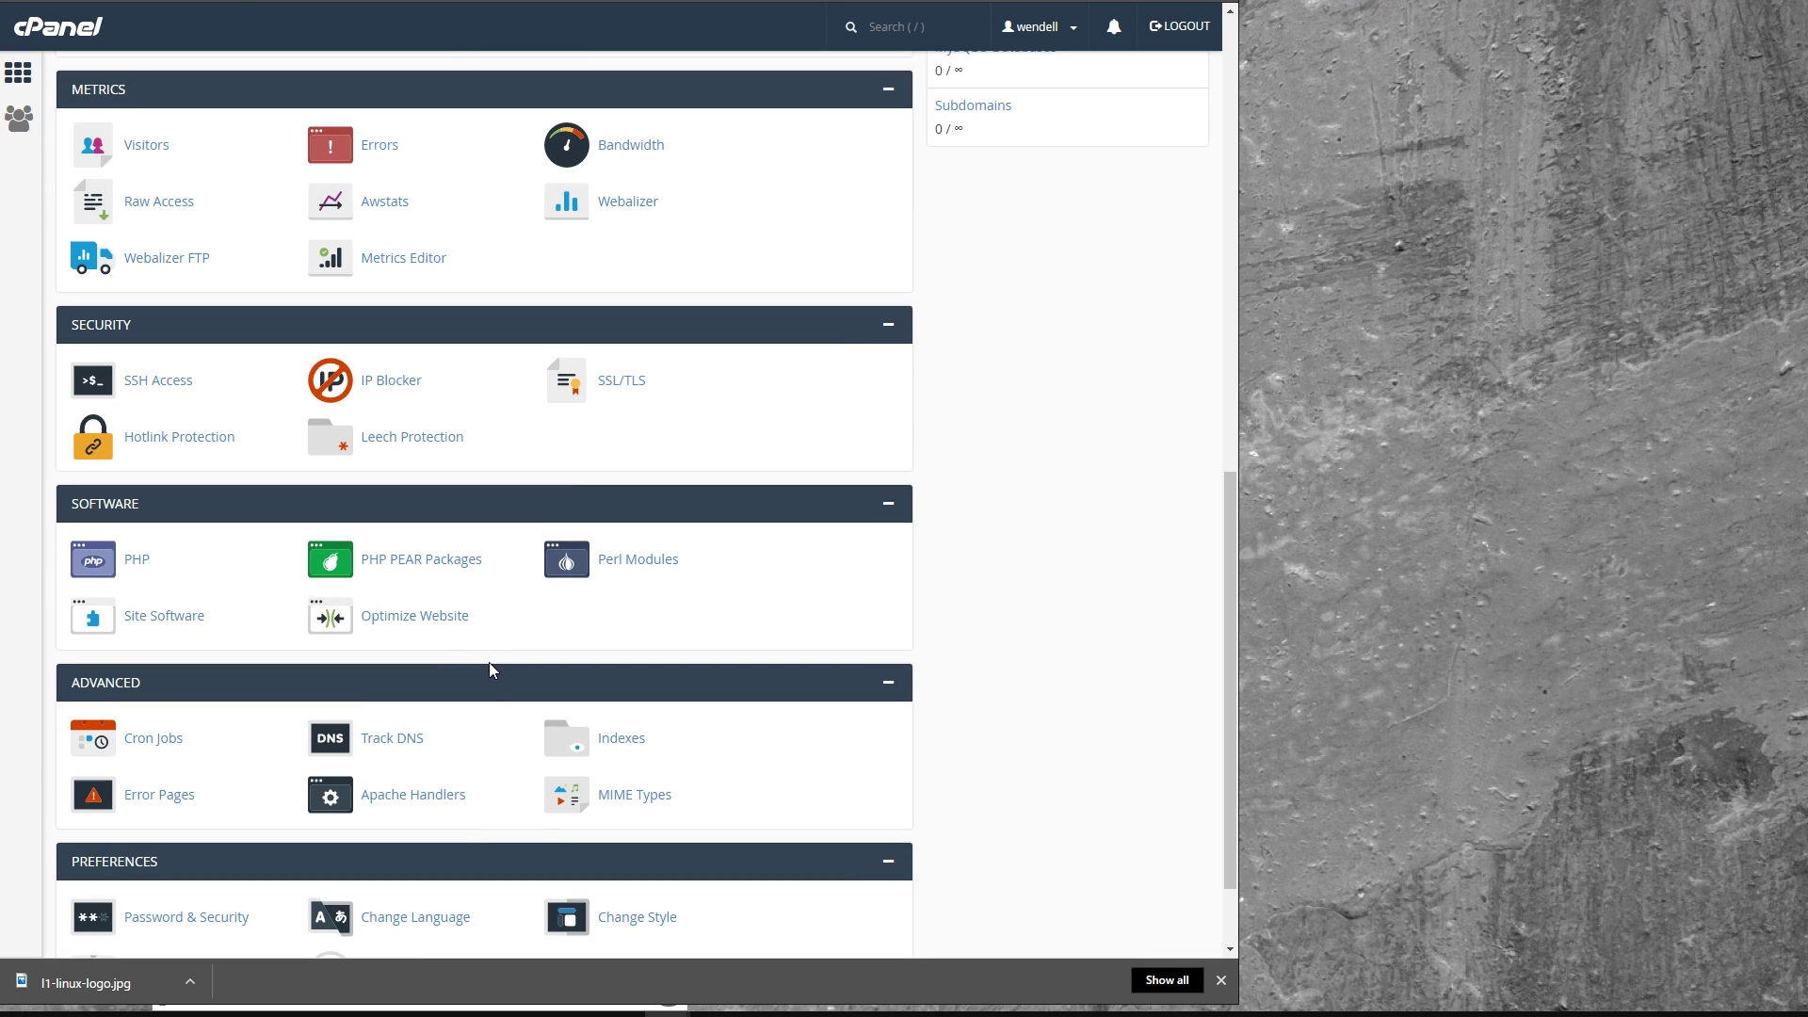
scroll(493, 670, down, 2)
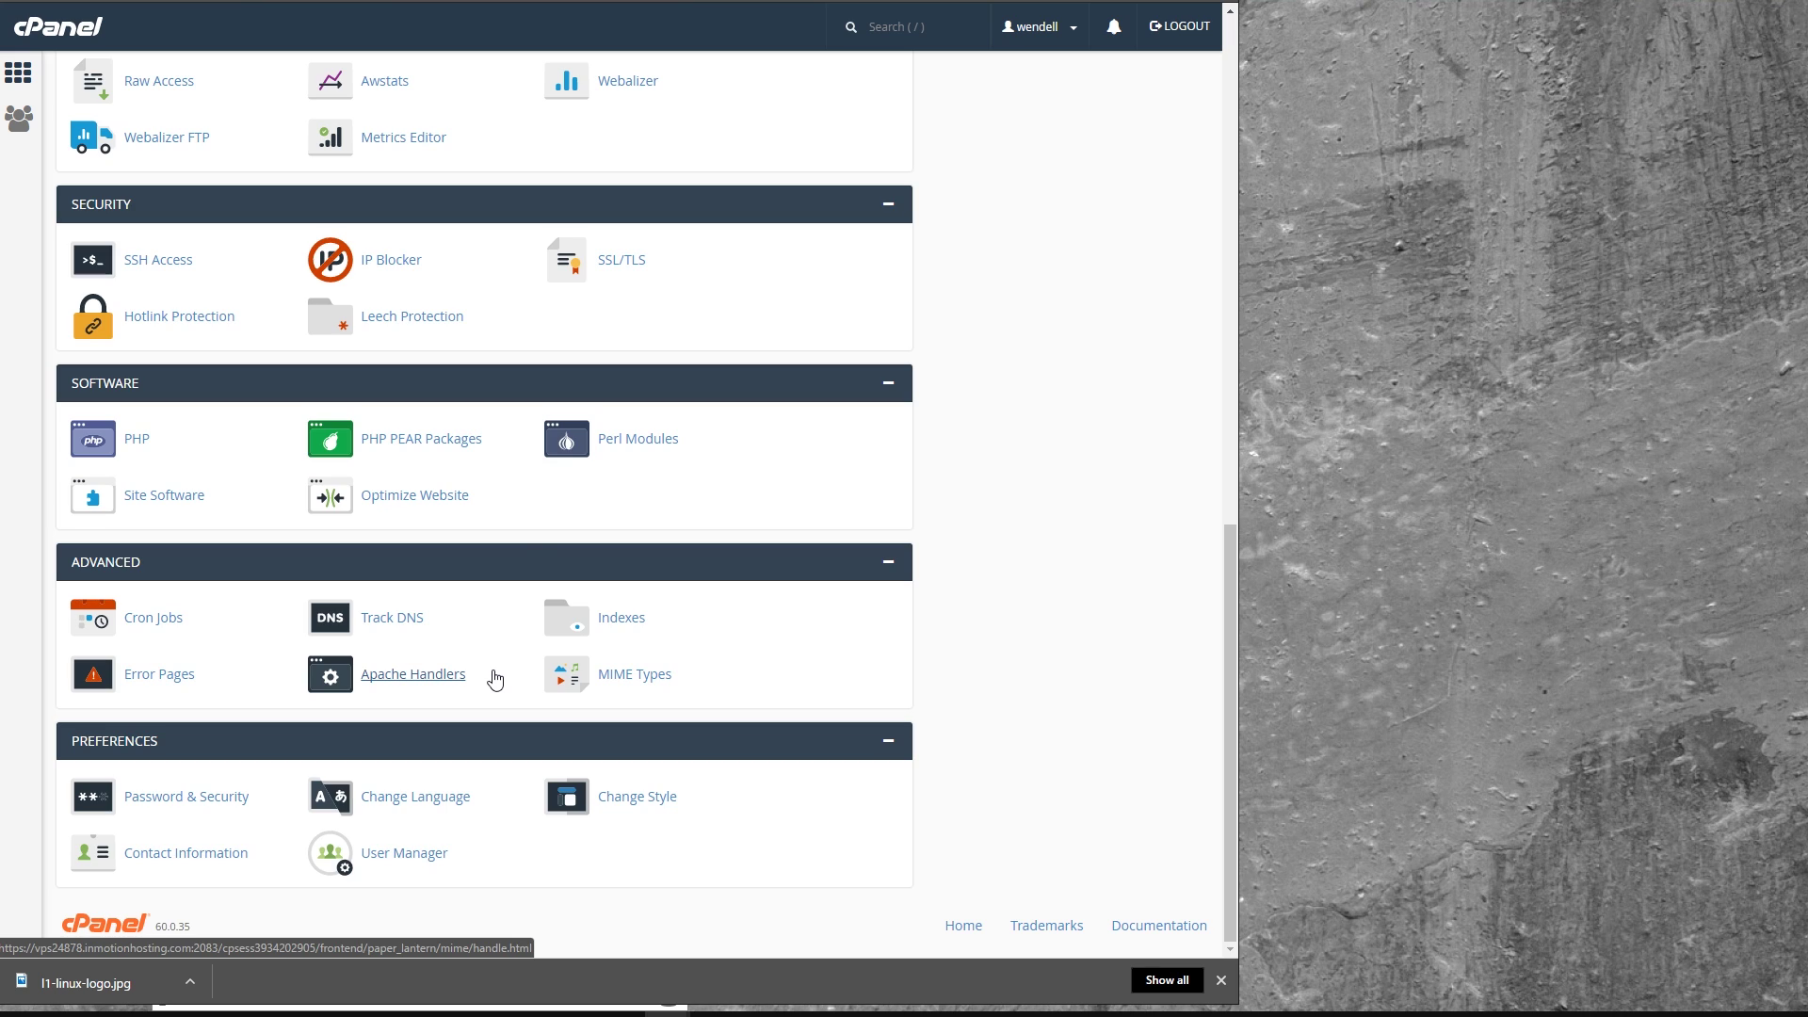
scroll(176, 460, up, 8)
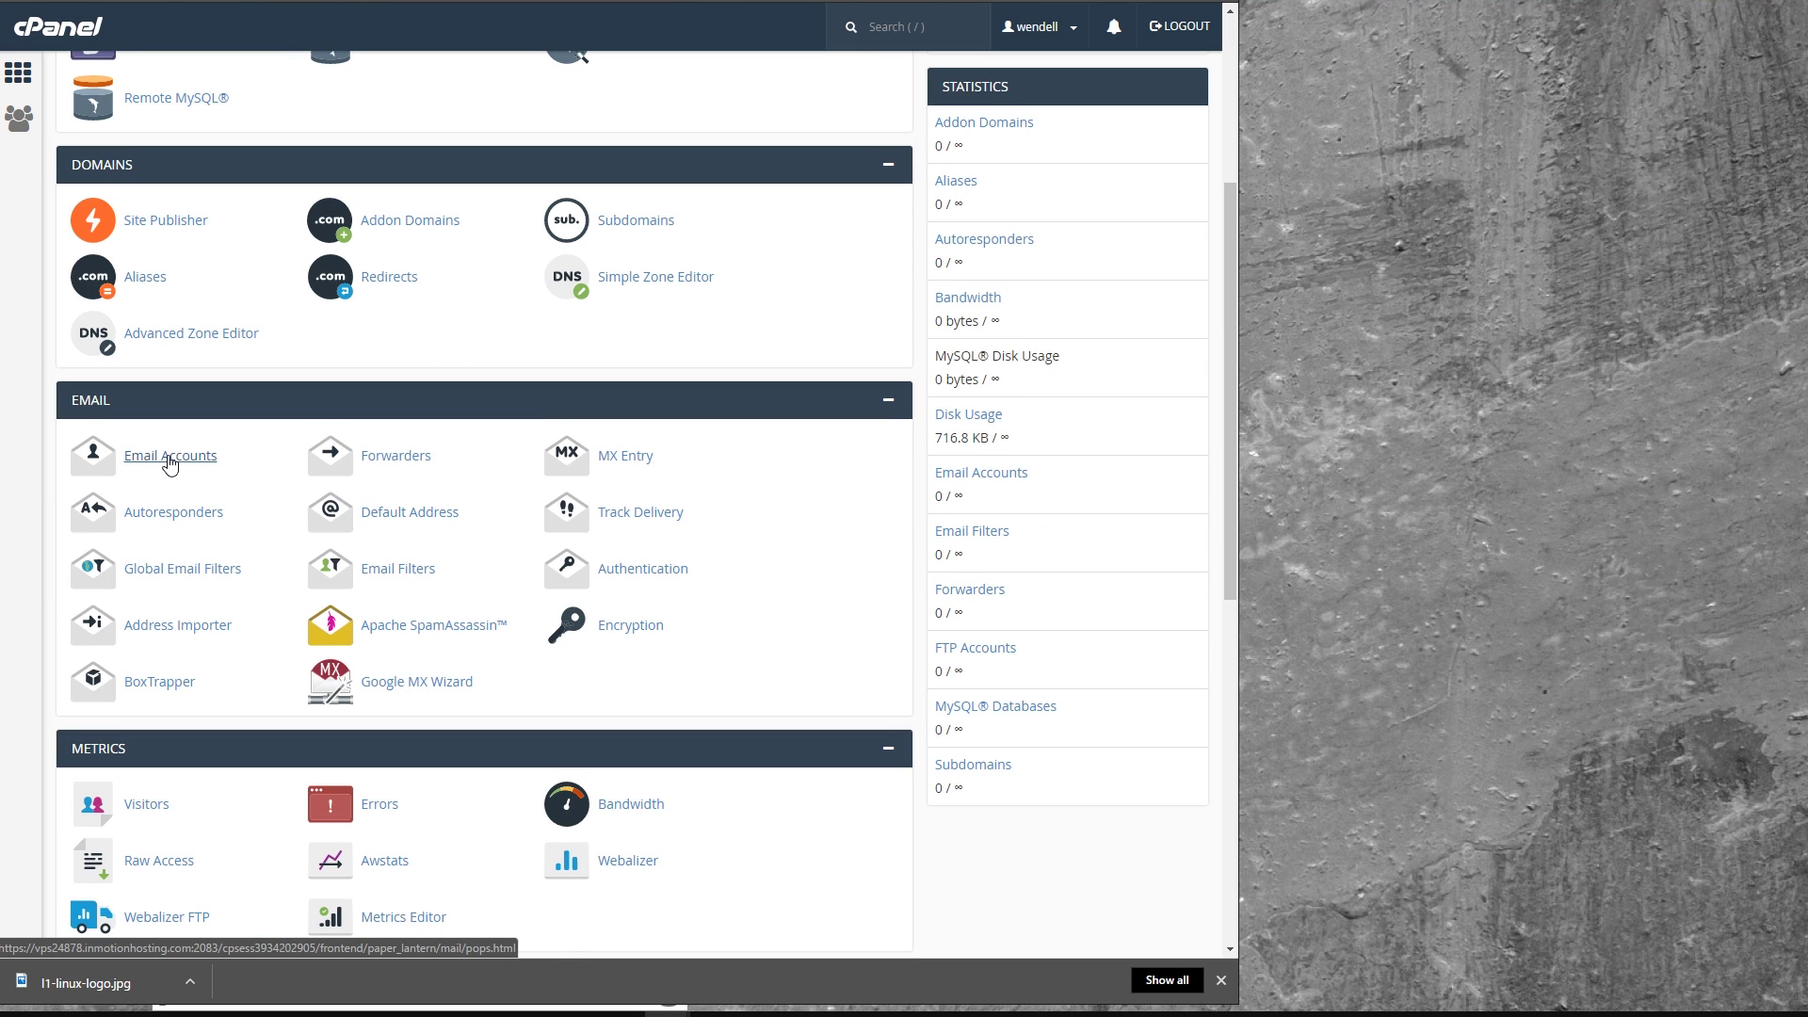
click(163, 465)
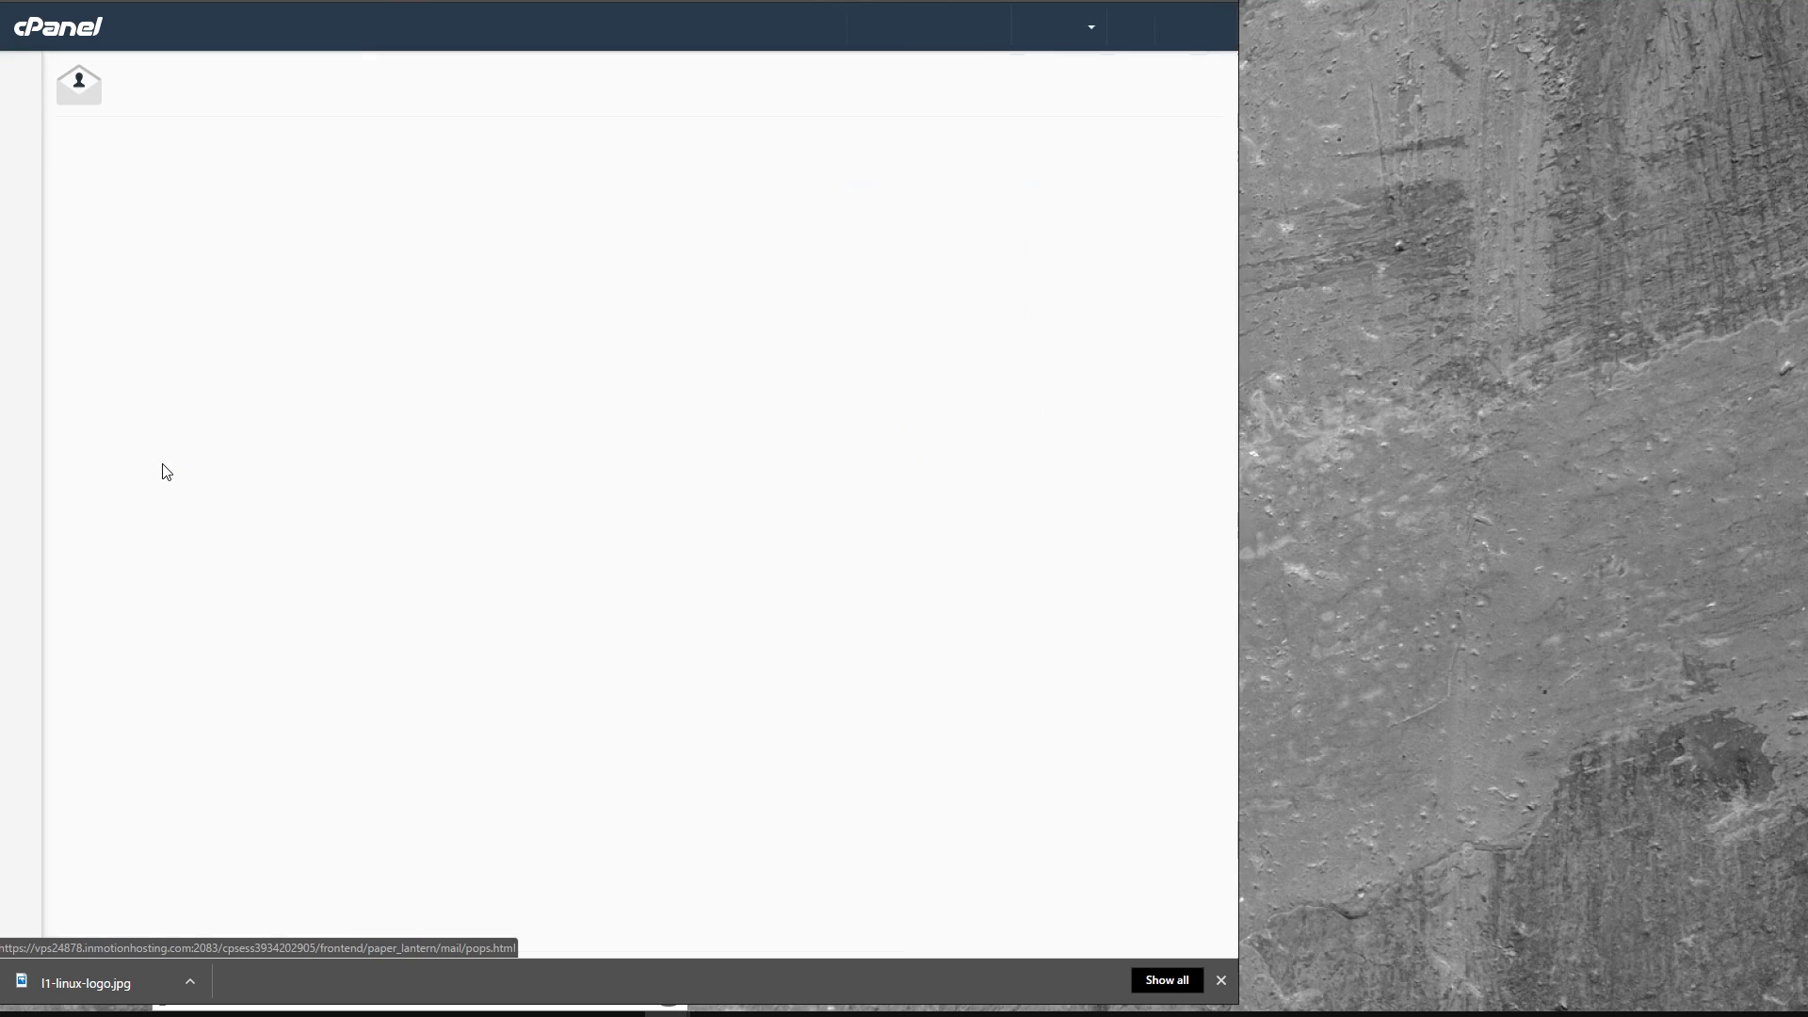
click(230, 292)
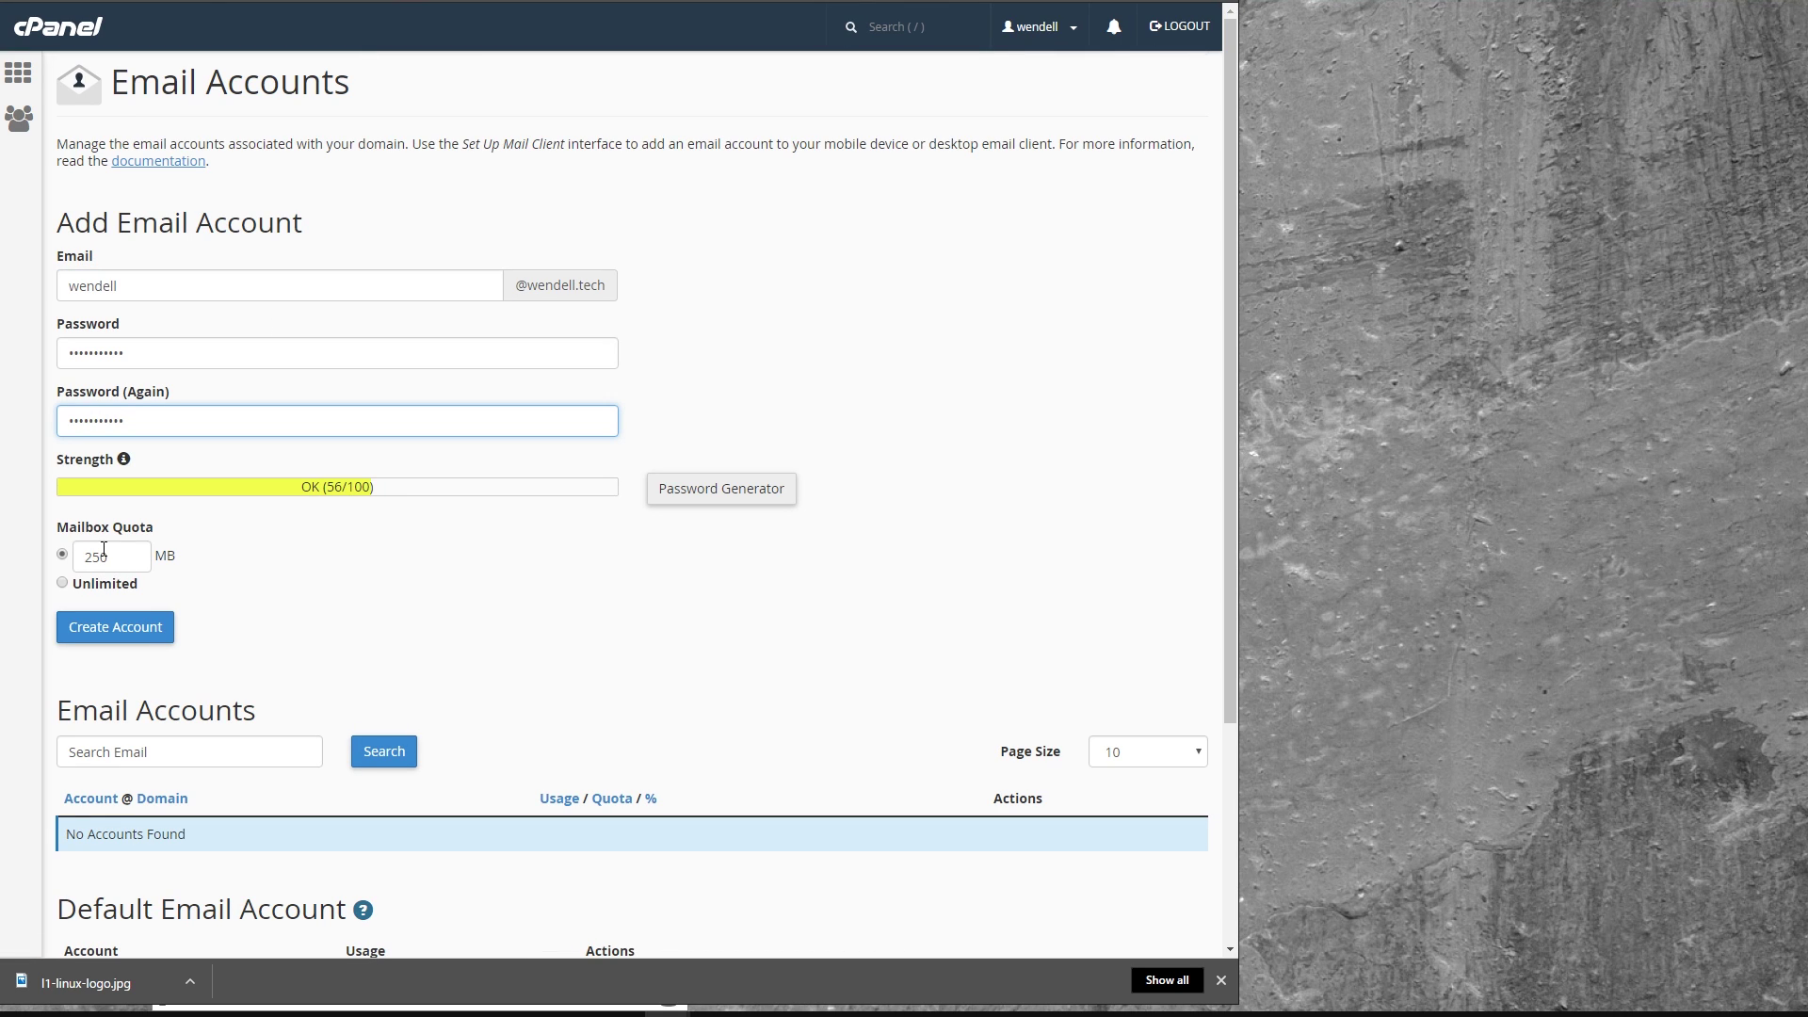
- Create the new email account with its entered password and a 250 MB quota
scroll(335, 589, down, 3)
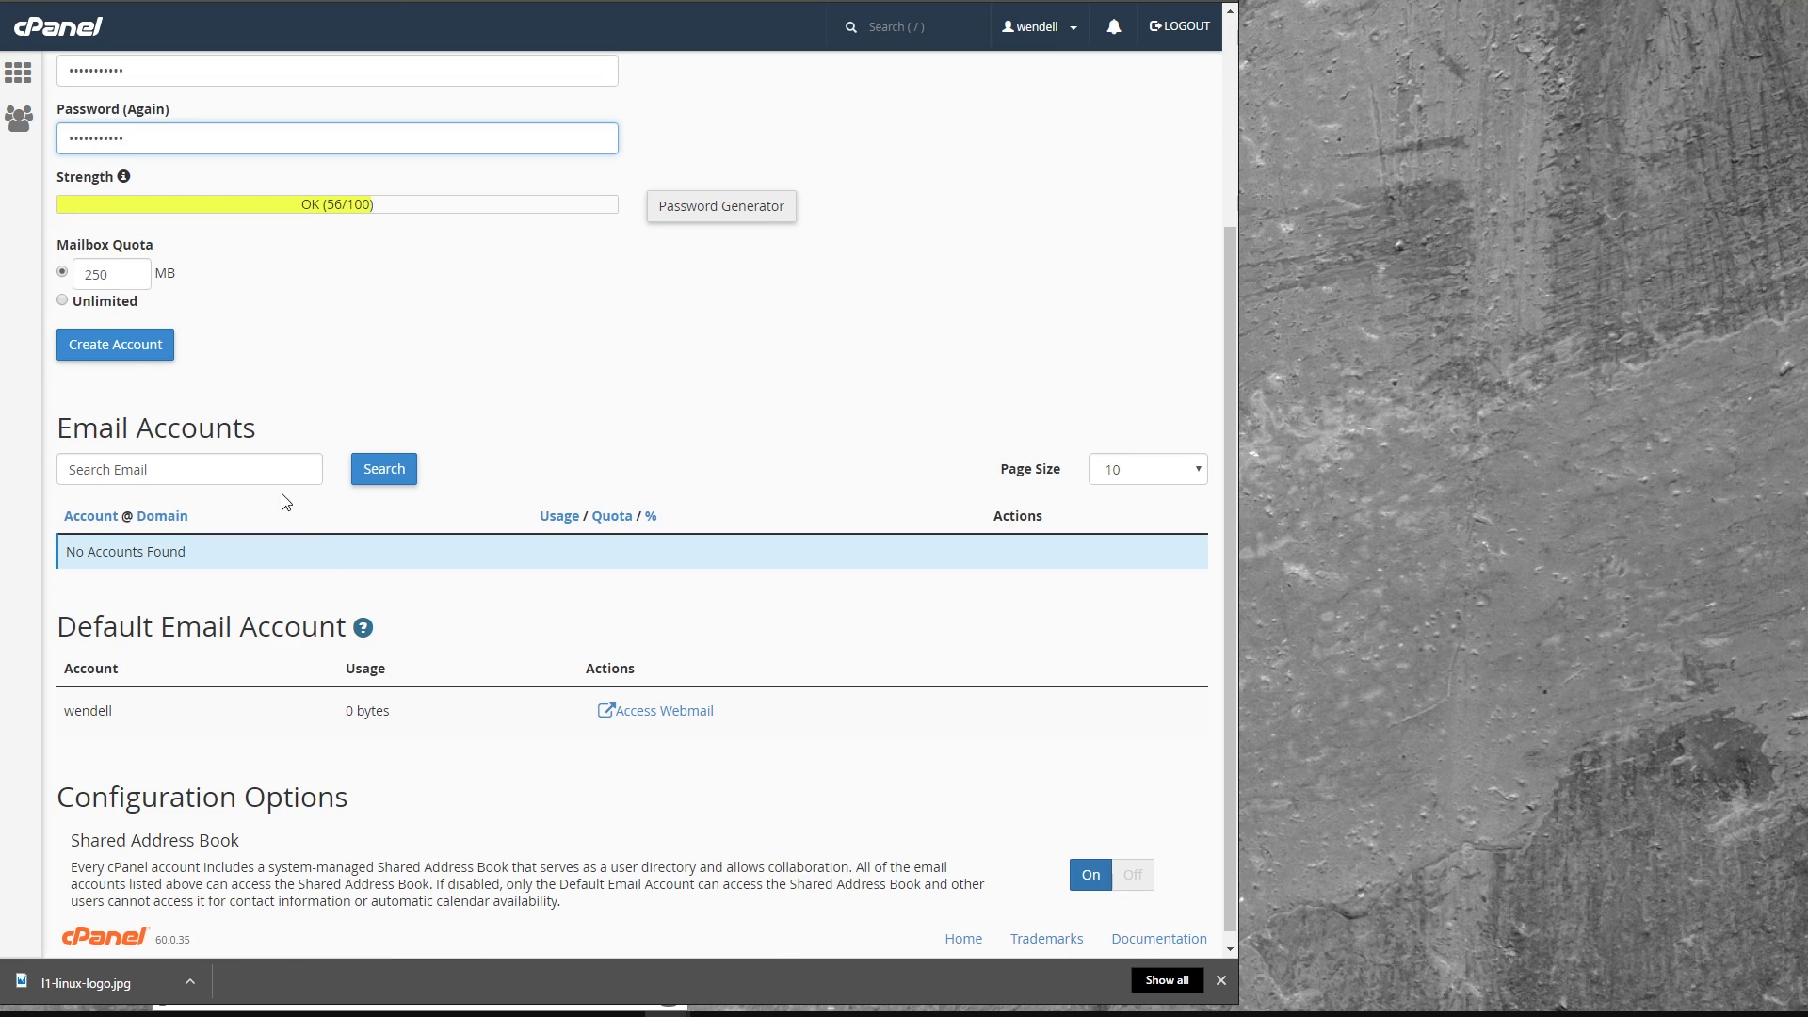
click(114, 345)
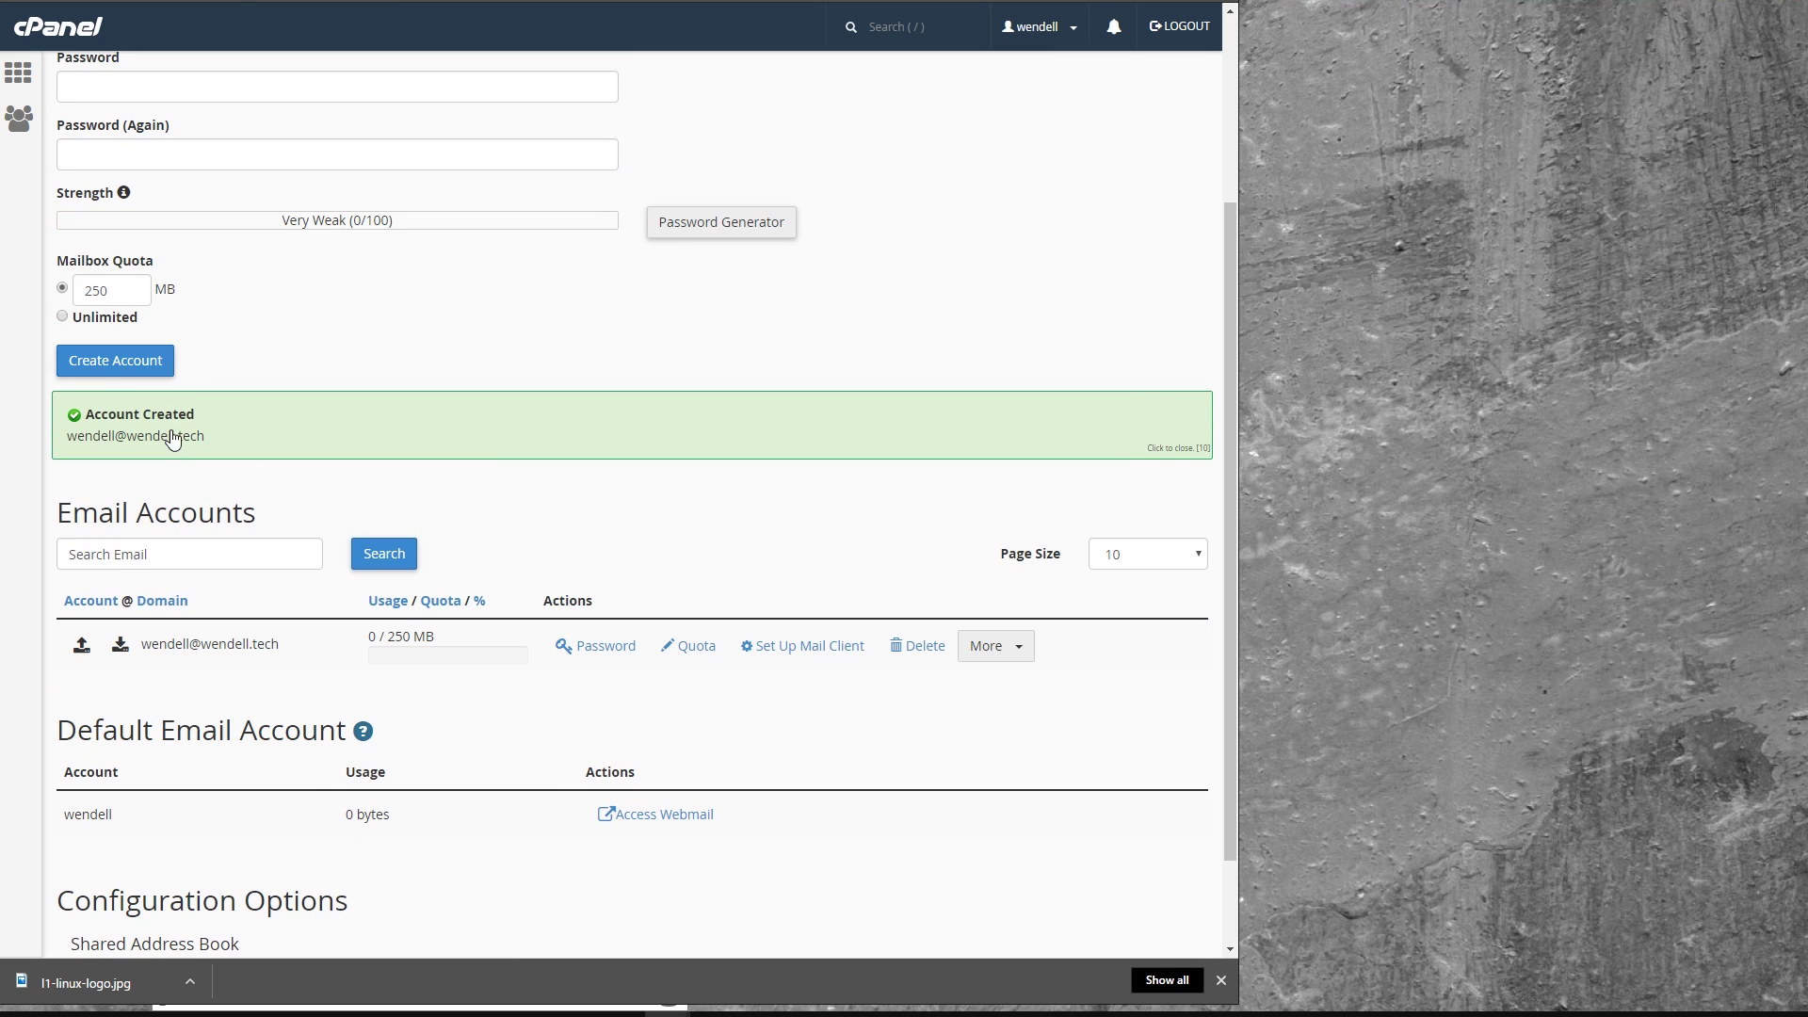
- Show the new mailbox's mail client setup page and highlight its auto-configuration and Manual Settings text
click(806, 647)
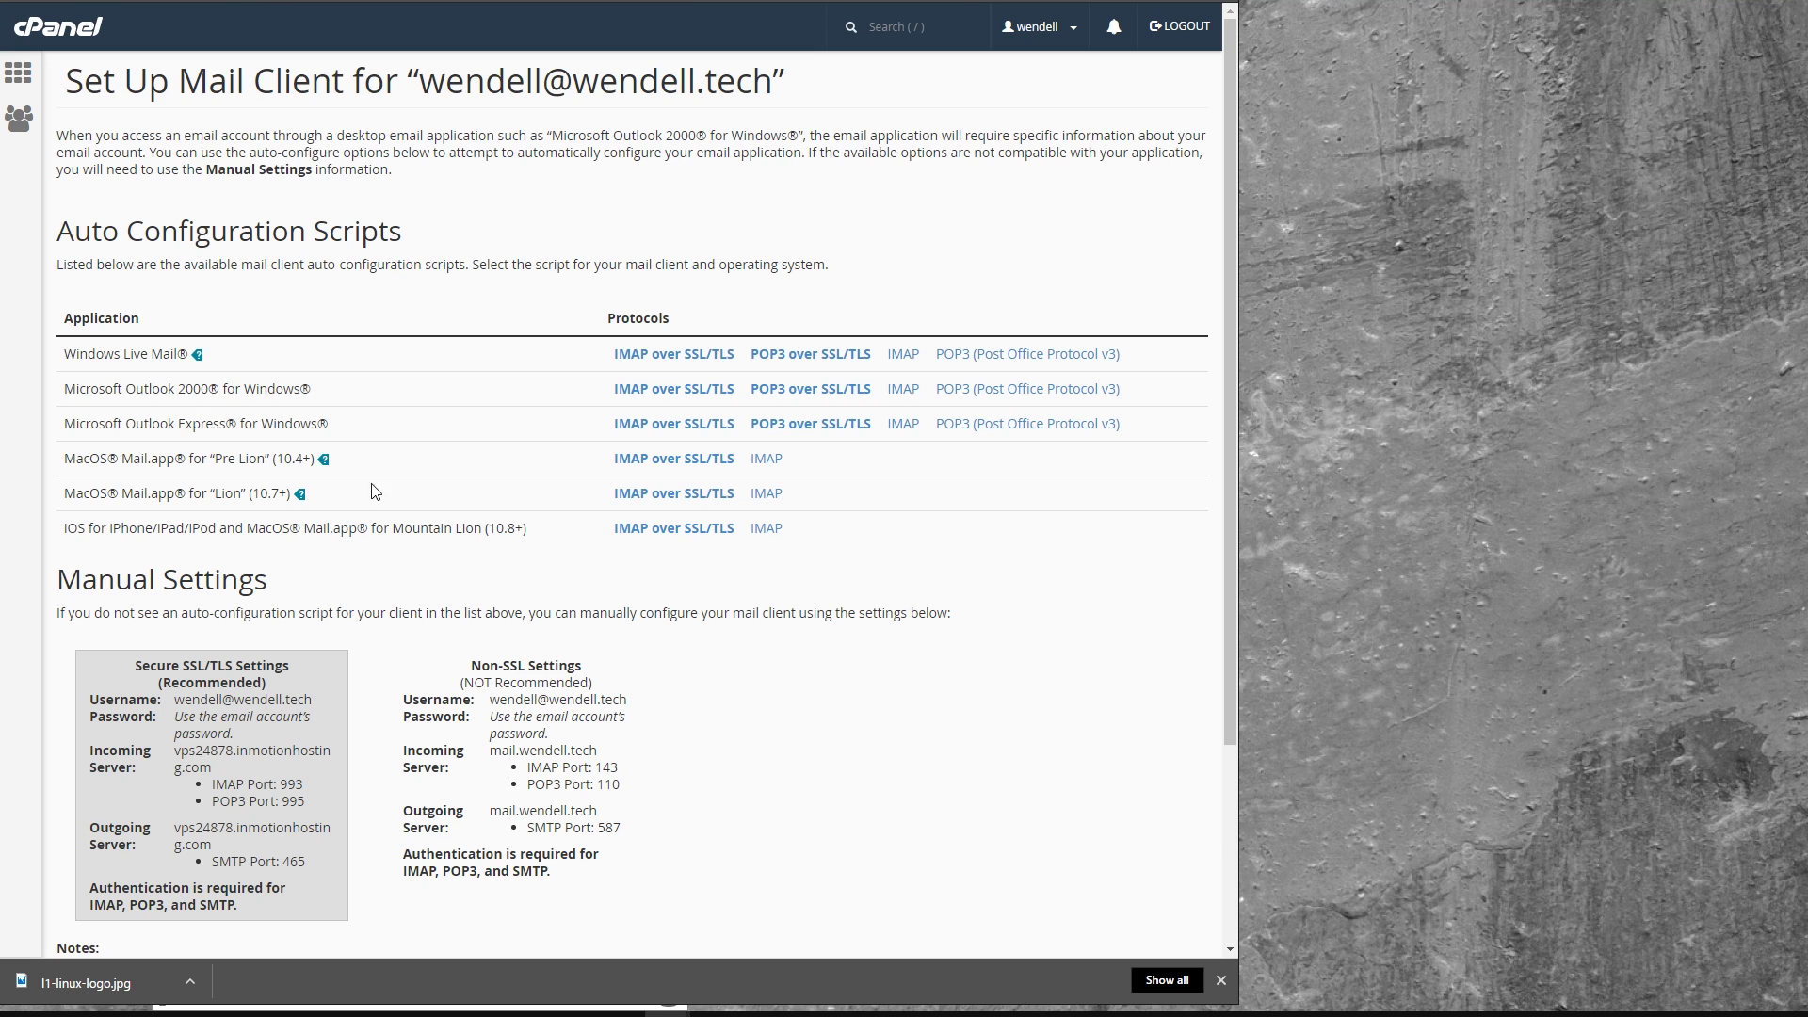
drag(604, 314, 805, 607)
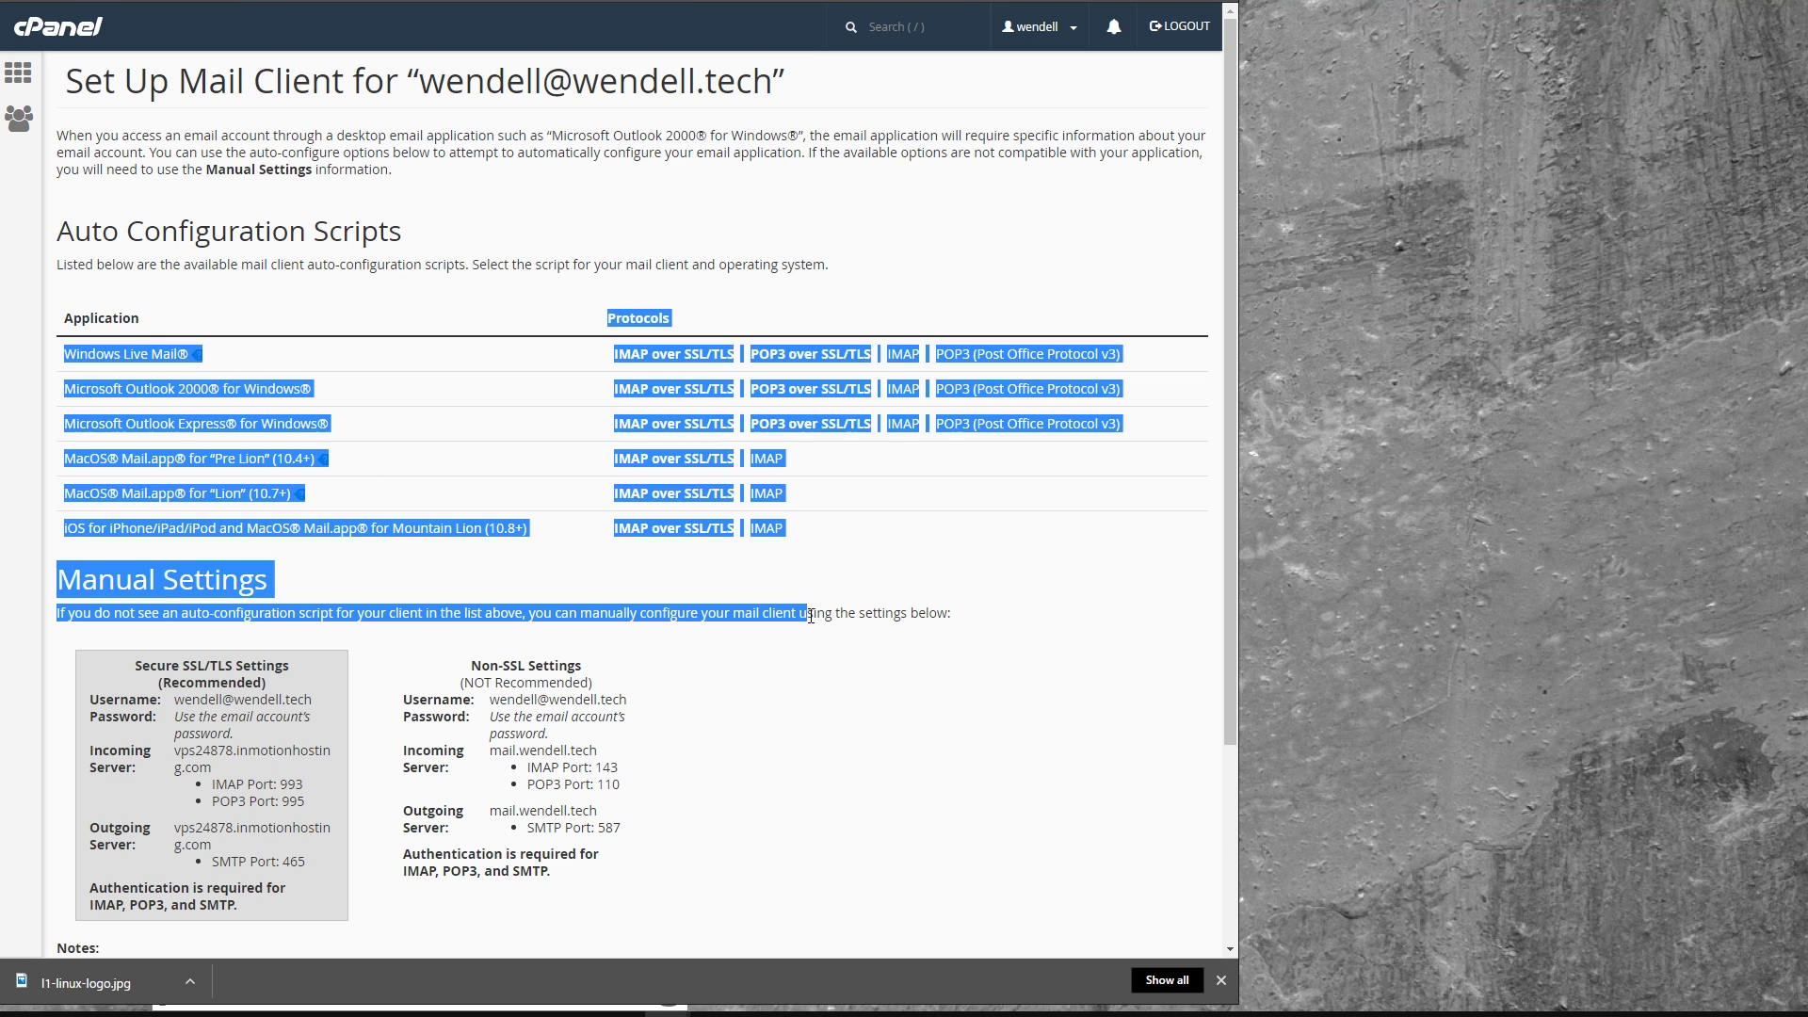
click(500, 311)
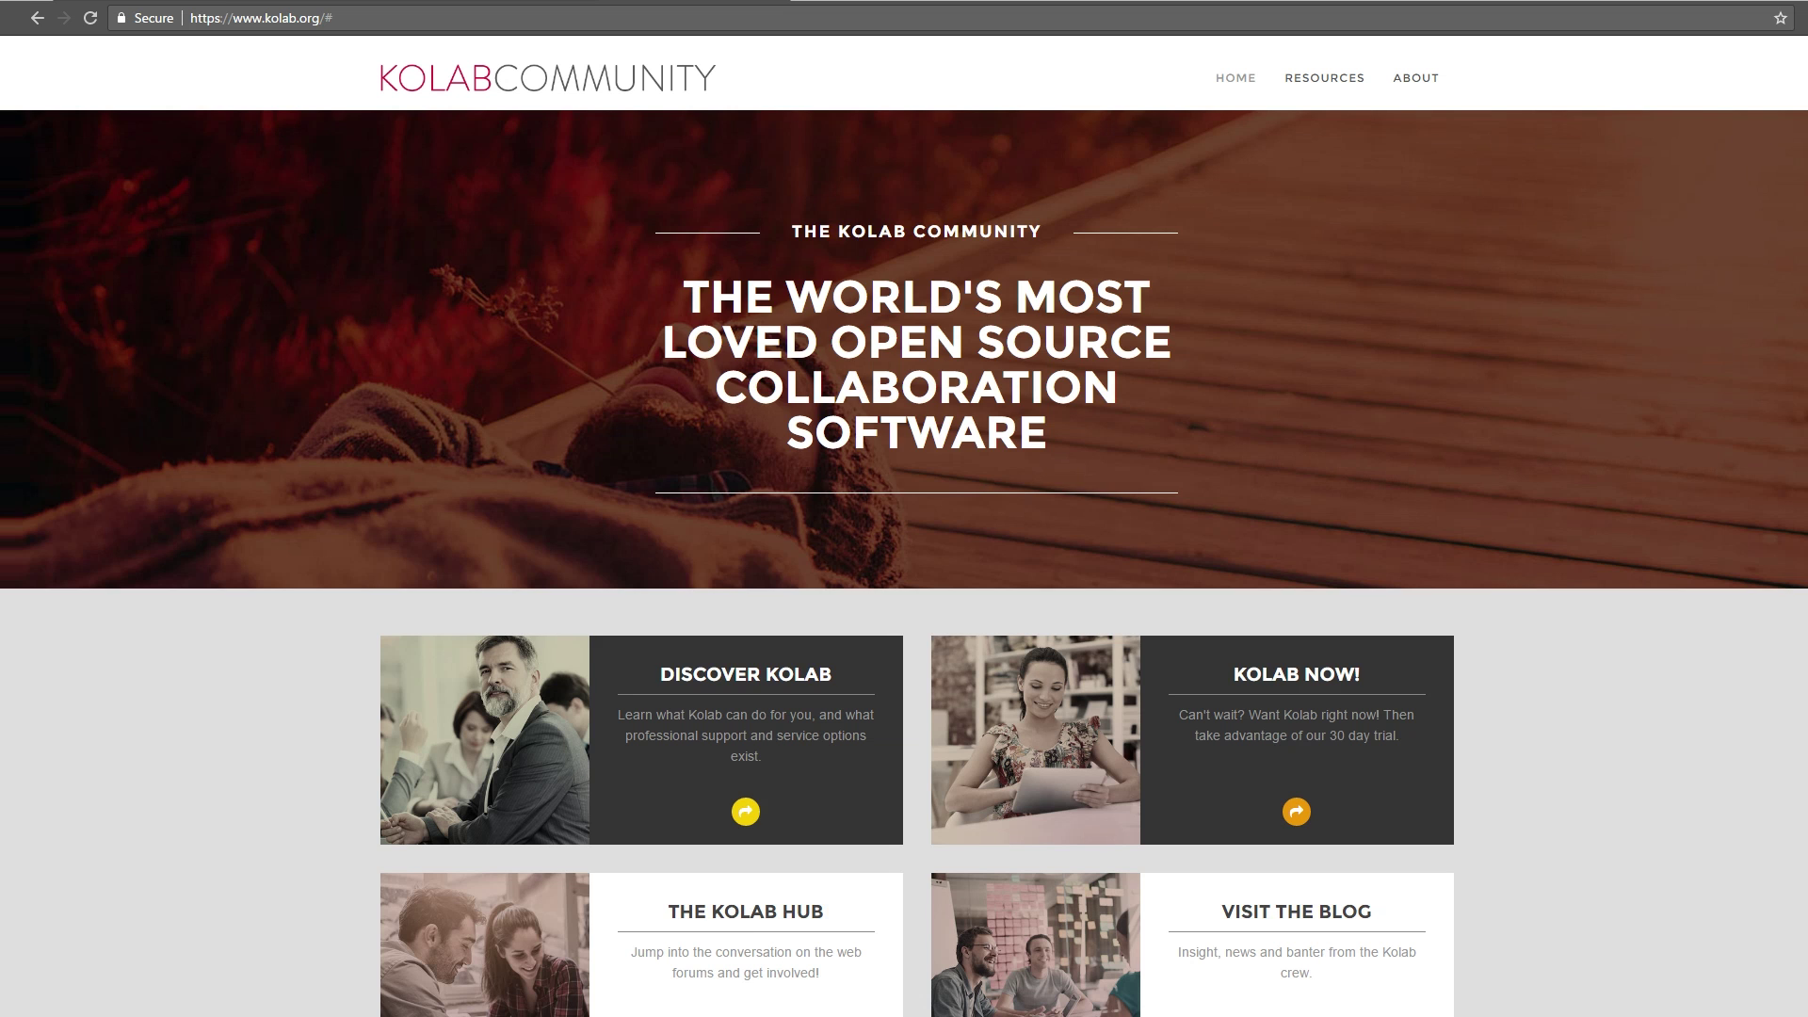
scroll(904, 564, down, 3)
scroll(904, 565, down, 4)
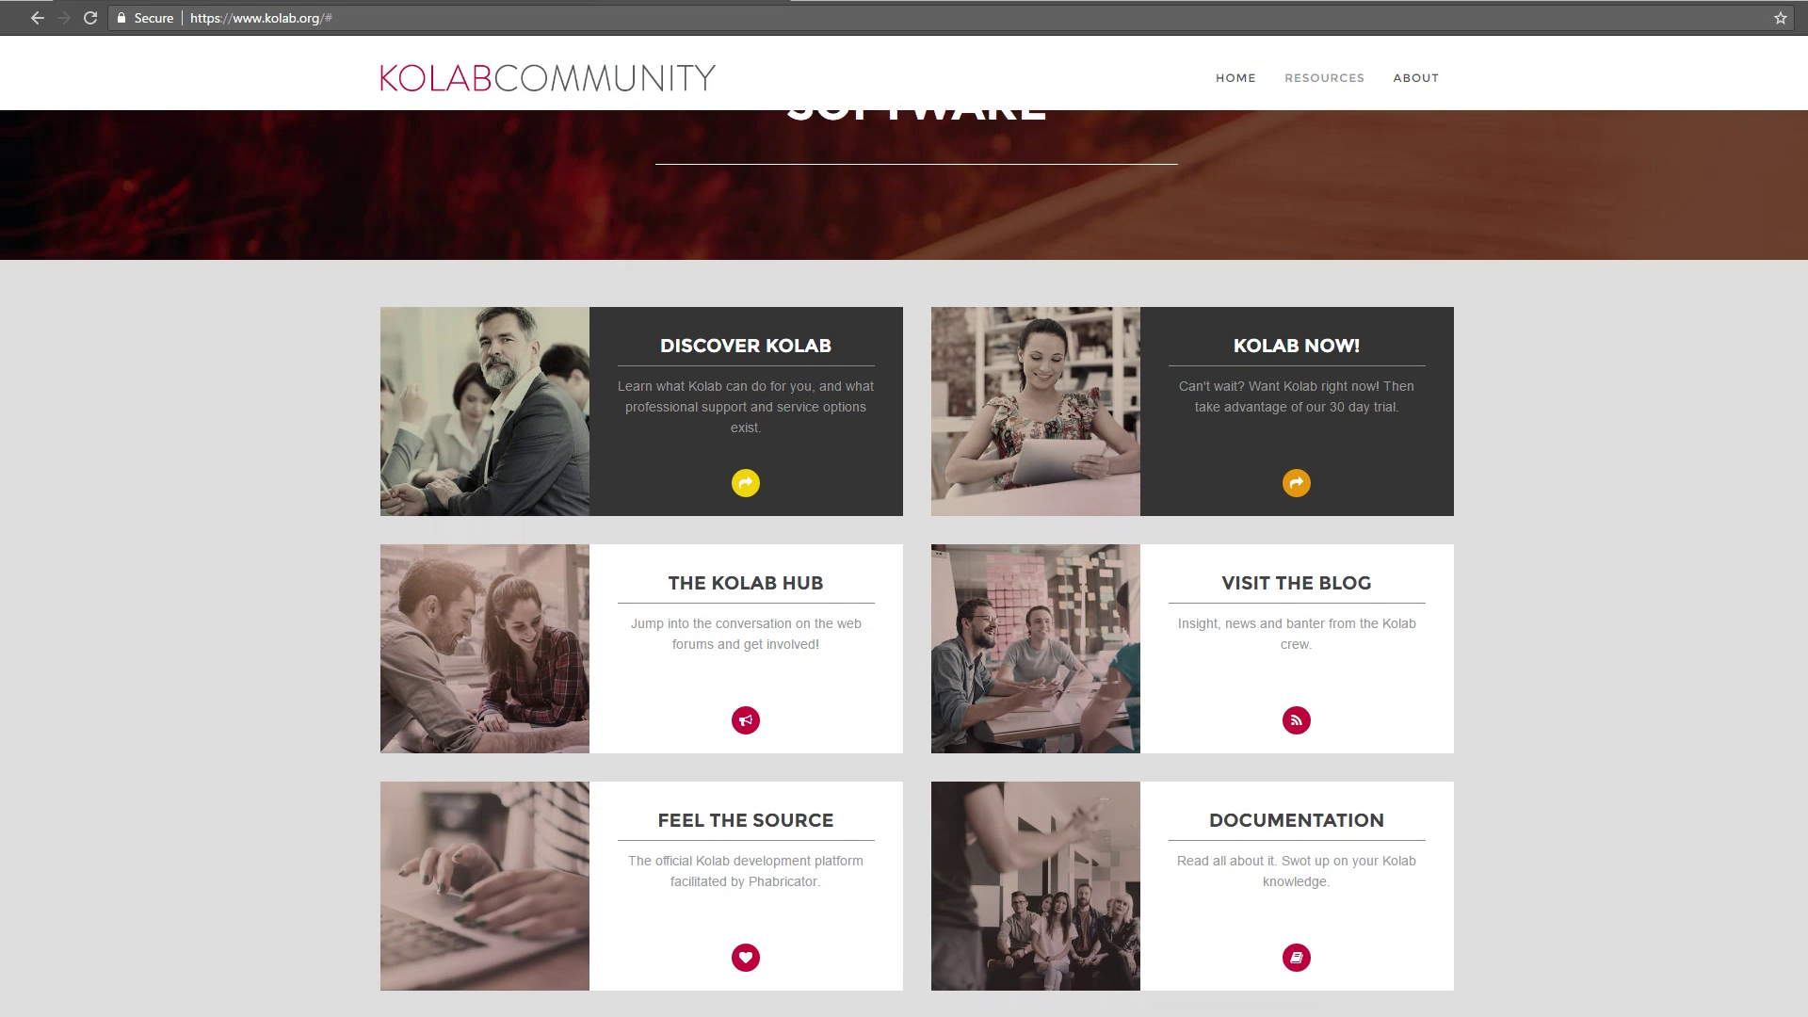
scroll(904, 565, down, 4)
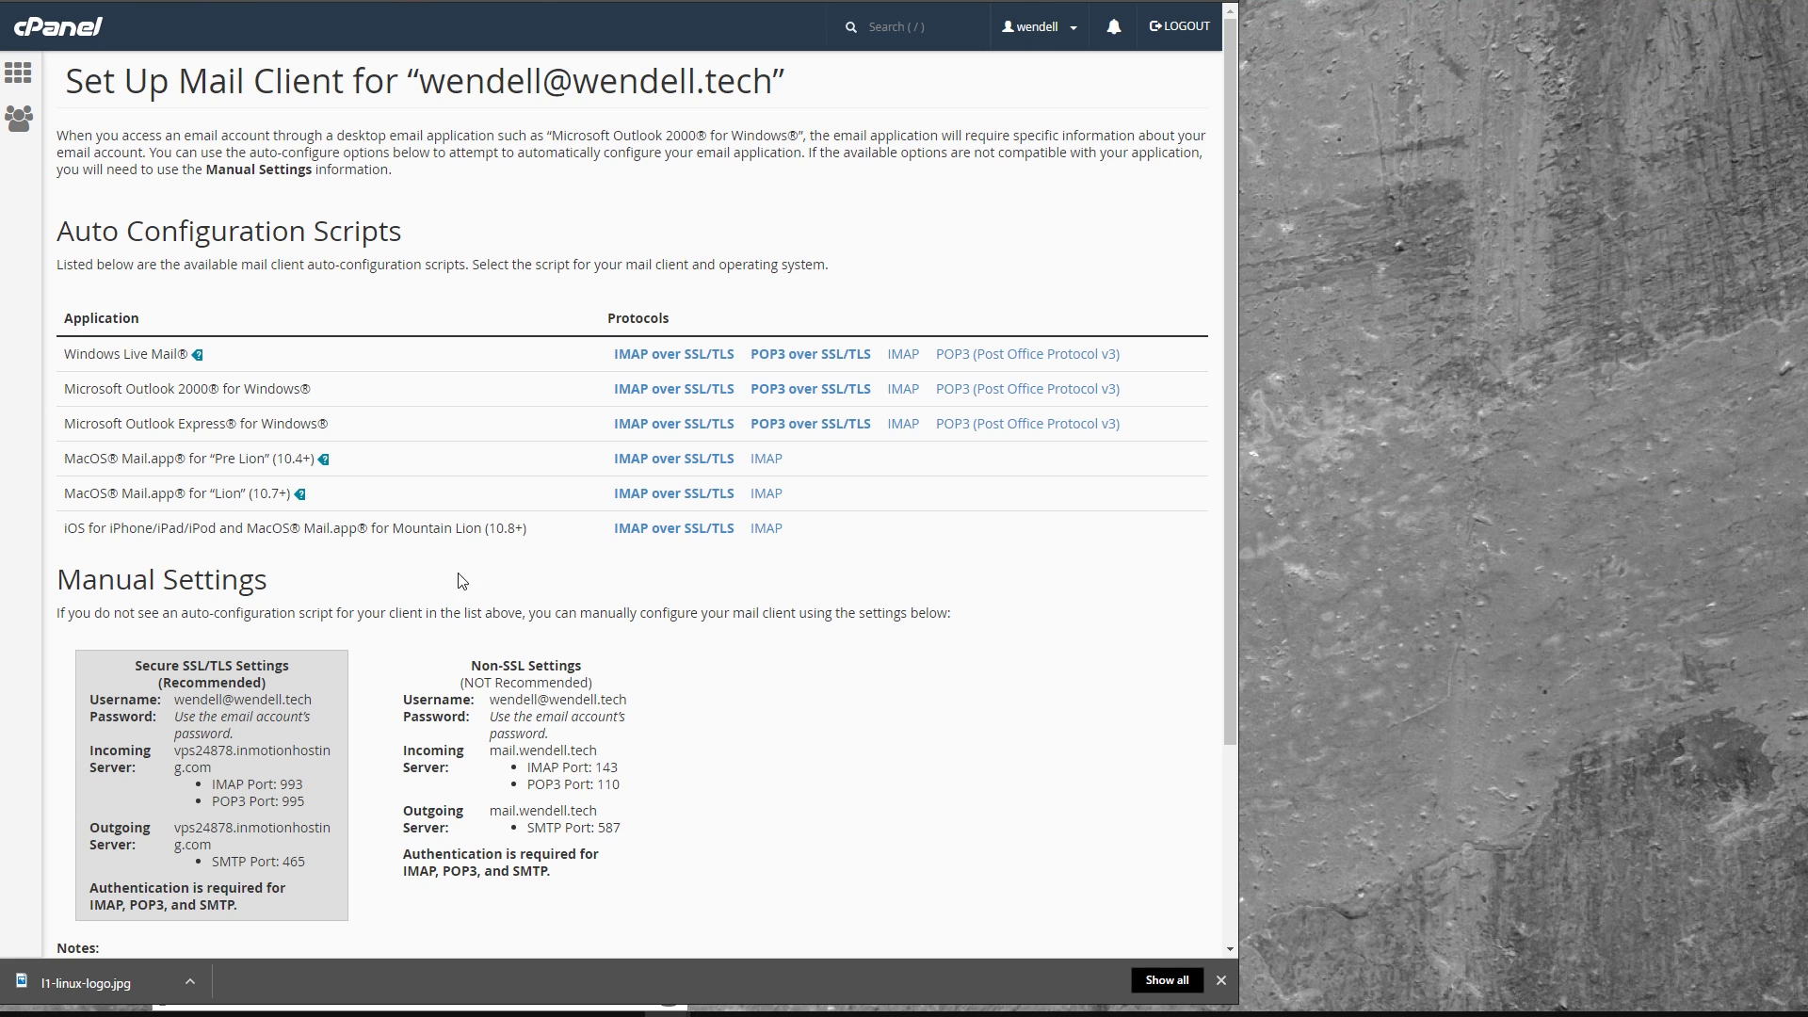
- Dismiss the webmail tour tip and launch Horde for the new mailbox
scroll(341, 635, down, 3)
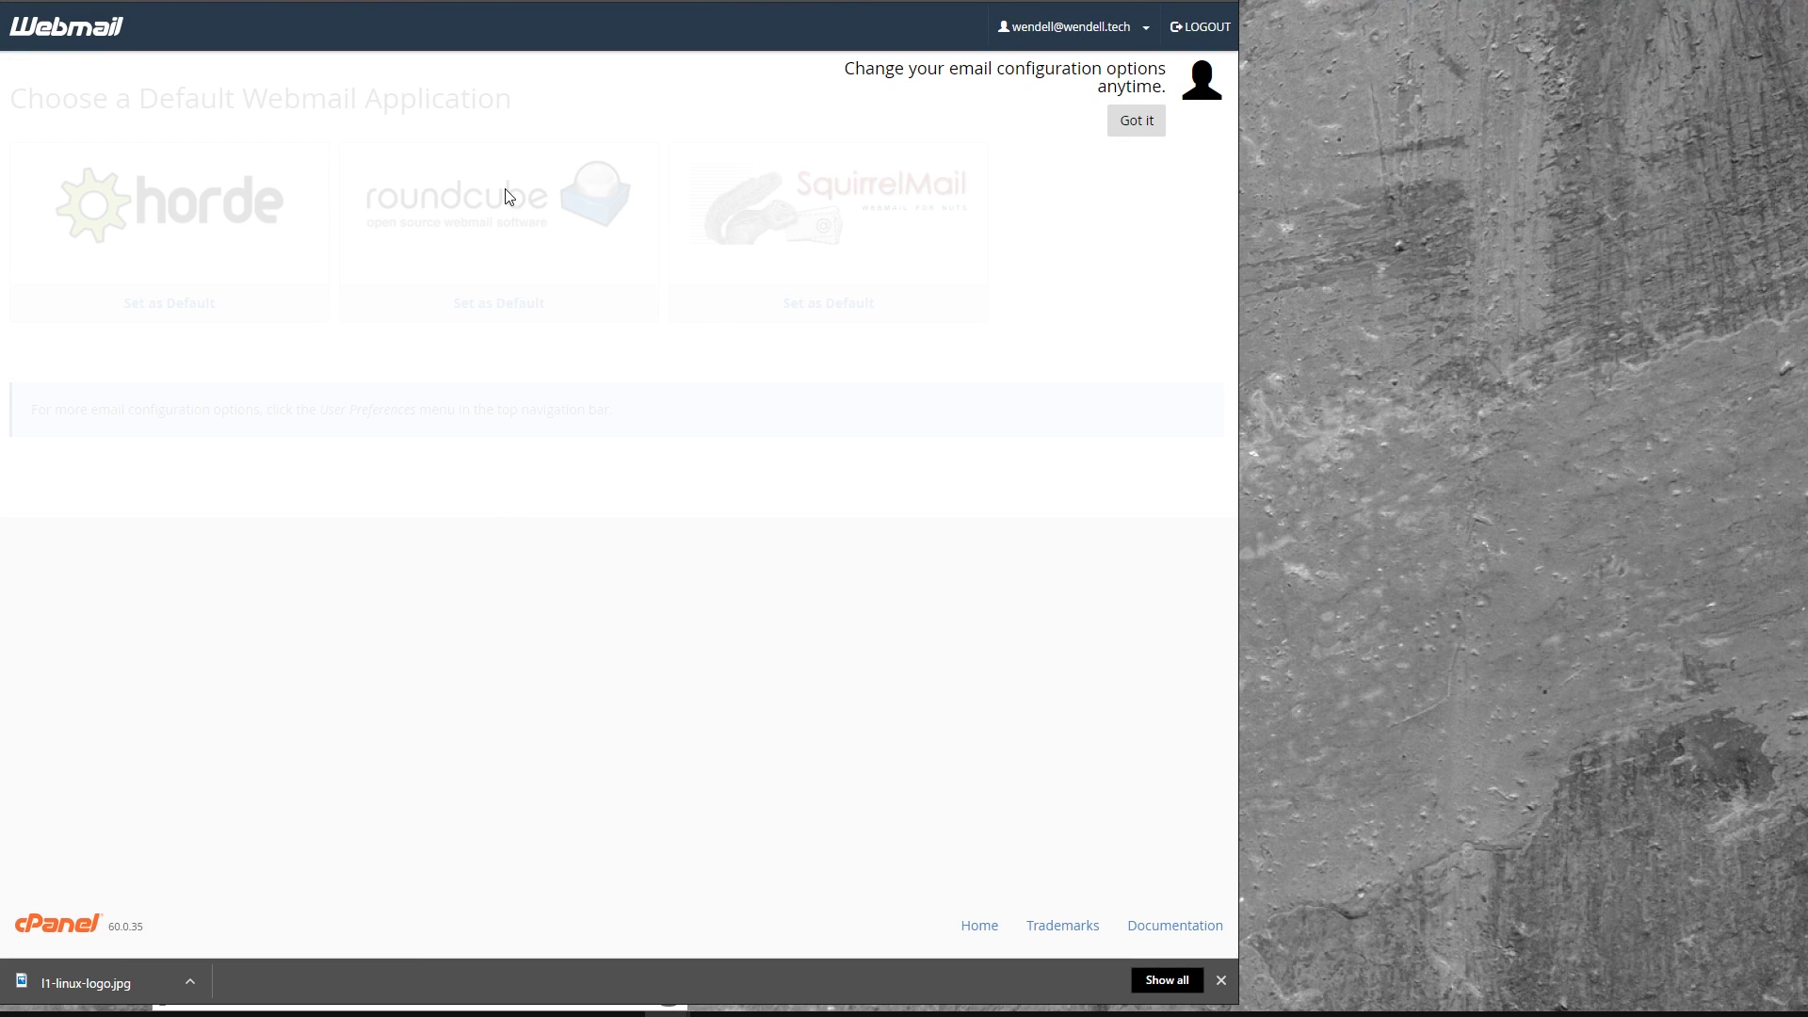
click(1135, 120)
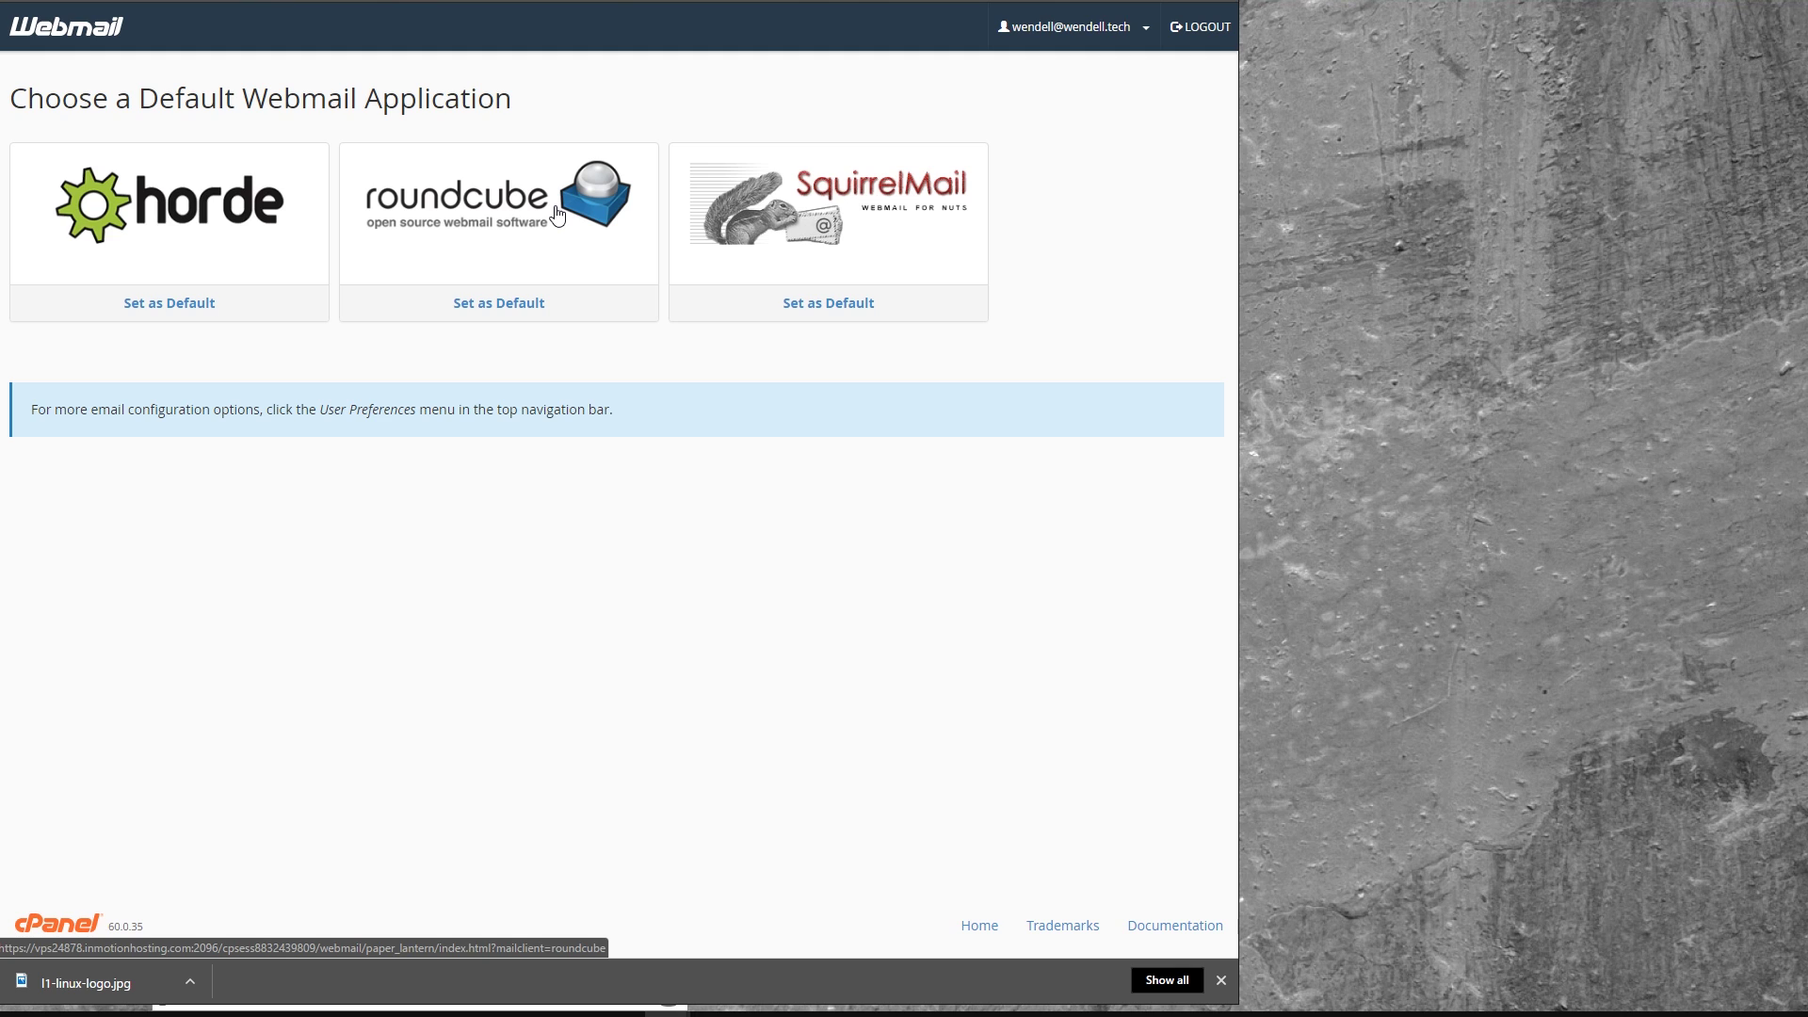
click(166, 222)
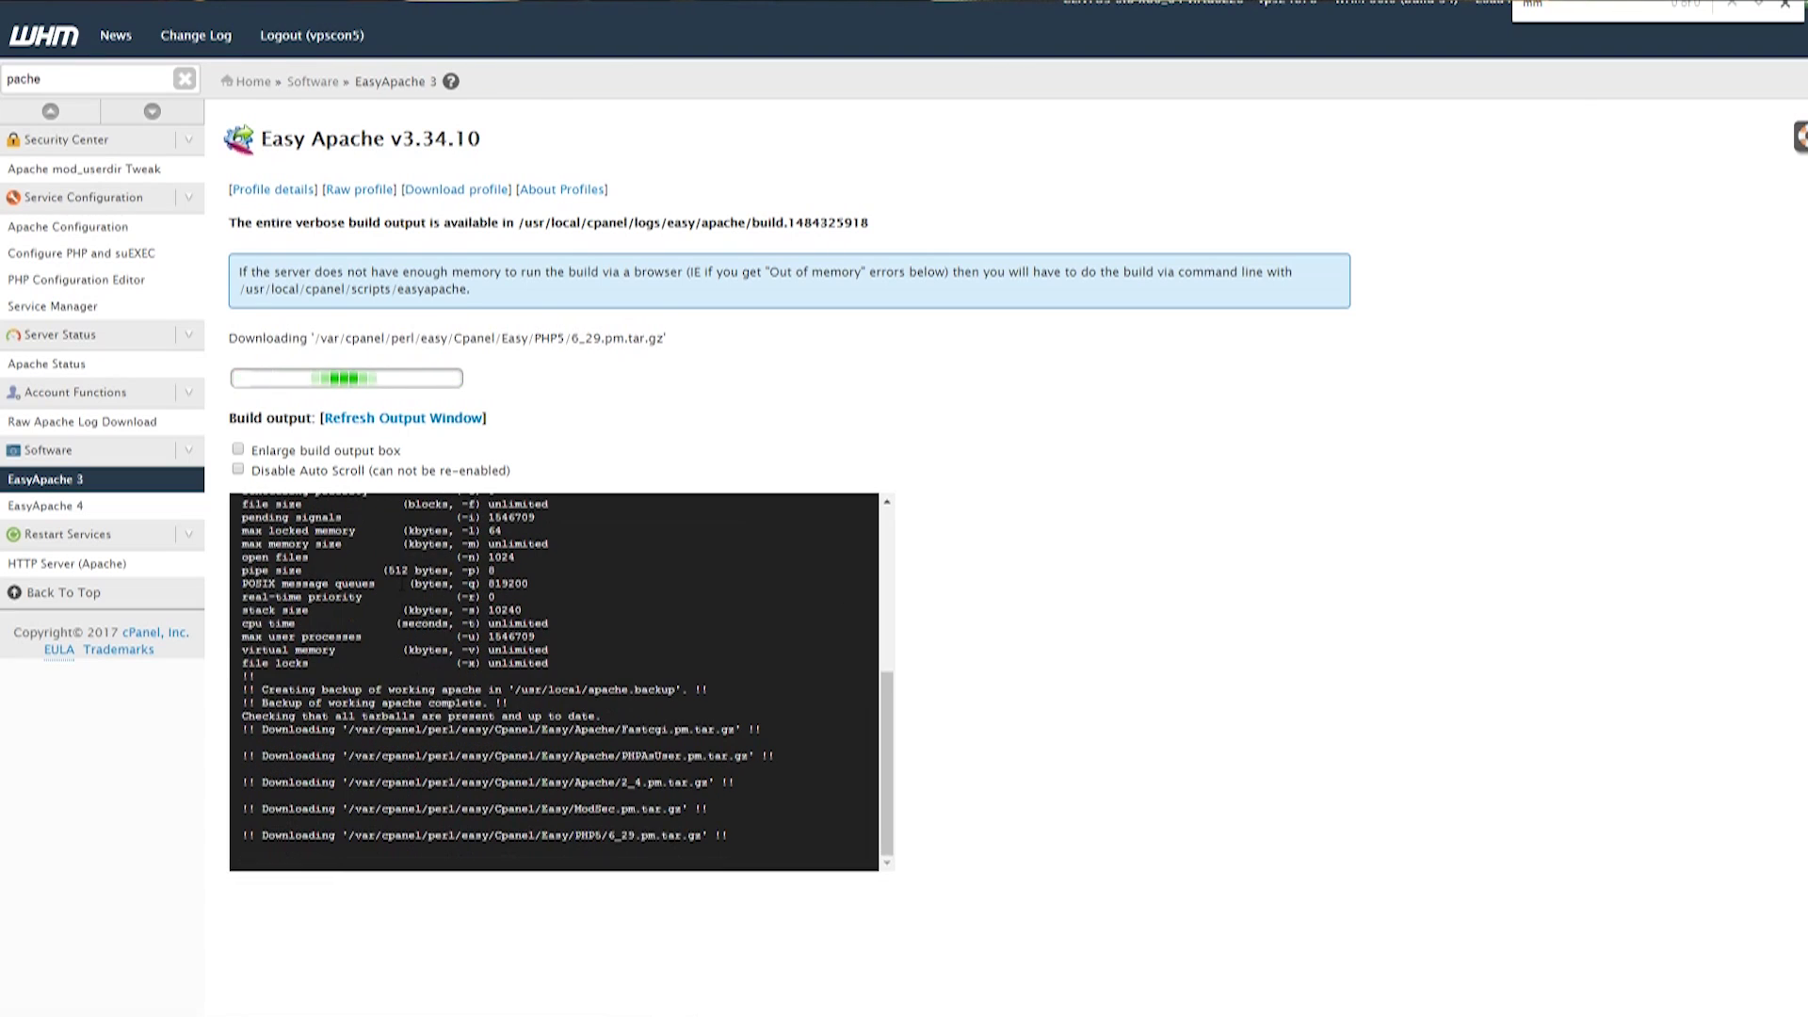
- Highlight a few lines of the EasyApache build output
drag(415, 669, 586, 732)
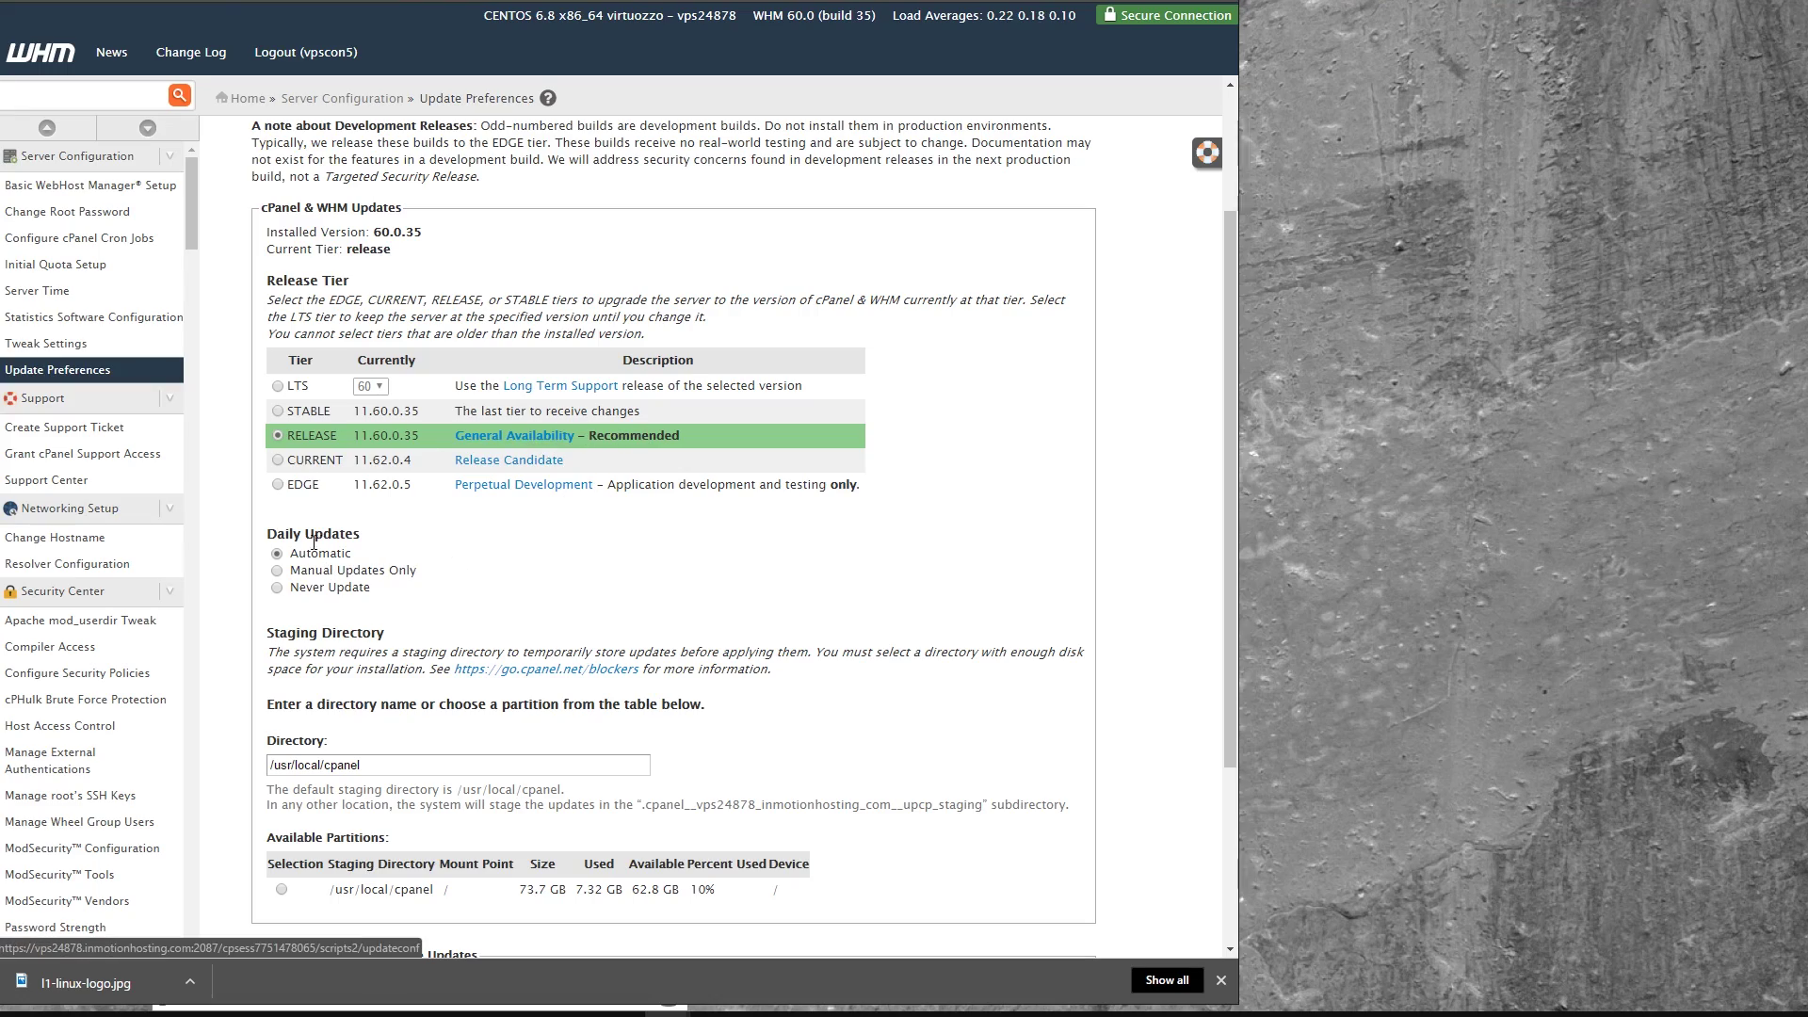
scroll(530, 588, down, 2)
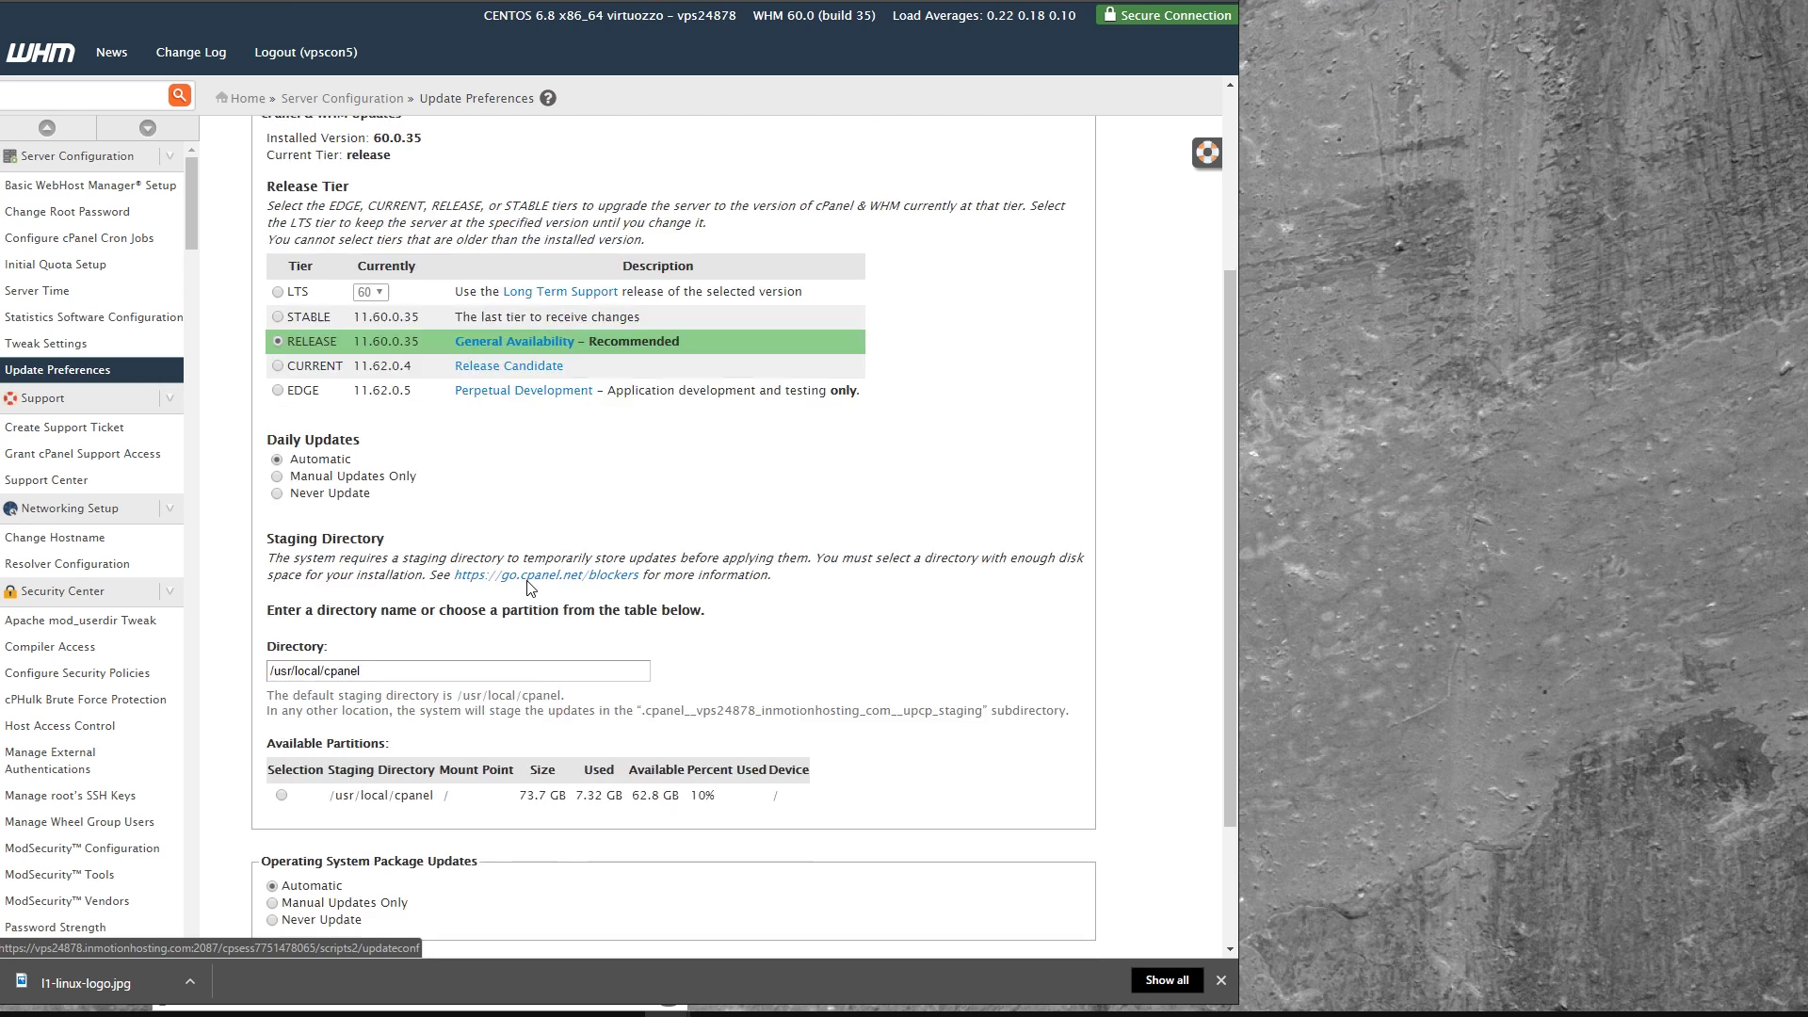